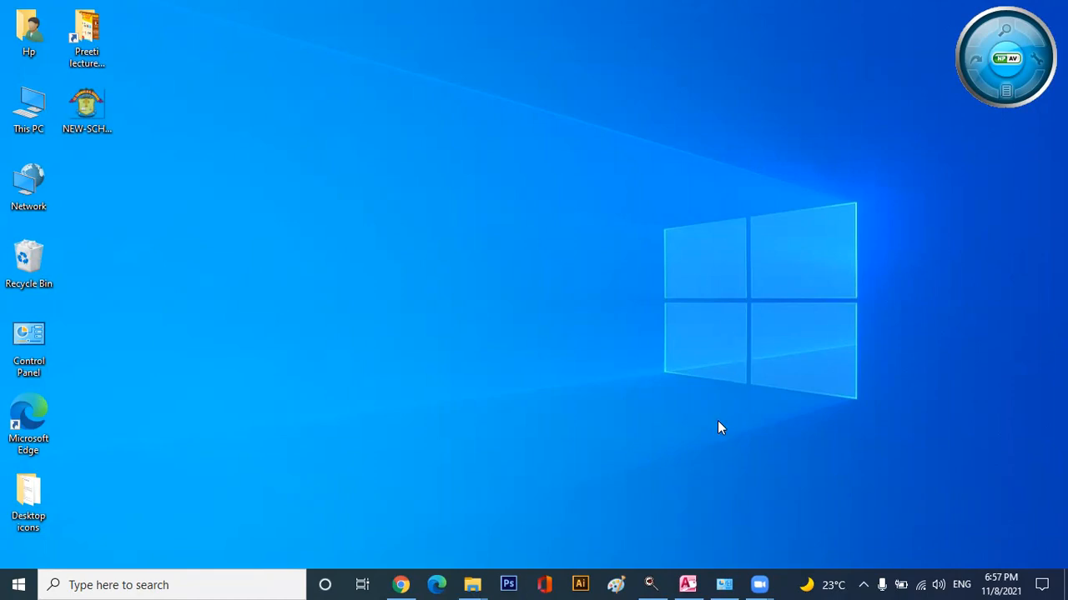
Switch to Microsoft Access and close the open Query Through Query Design and Student Query objects, leaving Table1 open.
{"action": "left_click", "coordinate": [687, 584]}
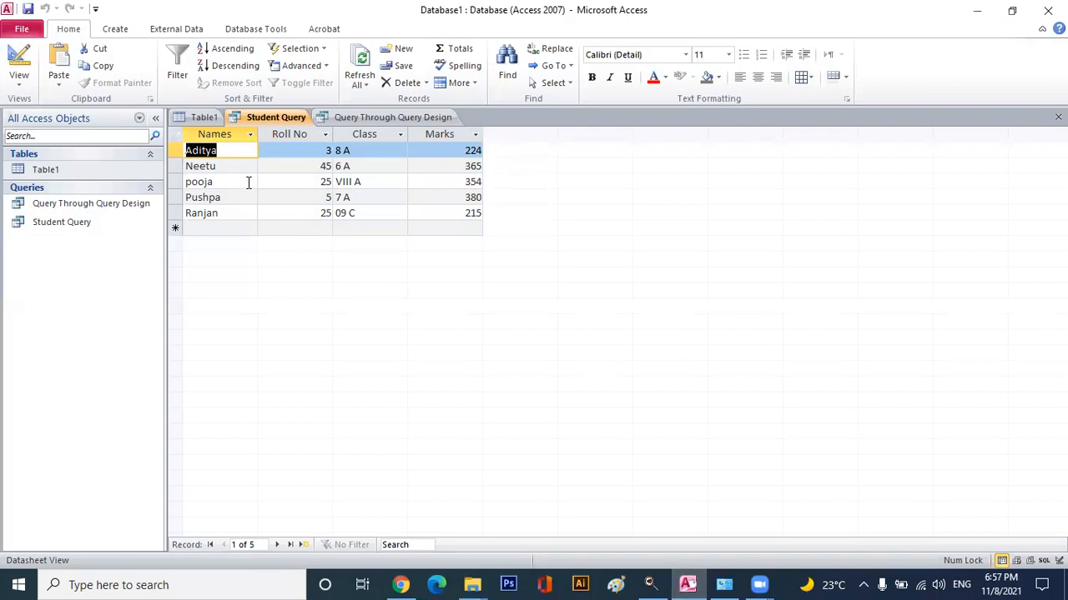
{"action": "right_click", "coordinate": [371, 122]}
{"action": "left_click", "coordinate": [383, 148]}
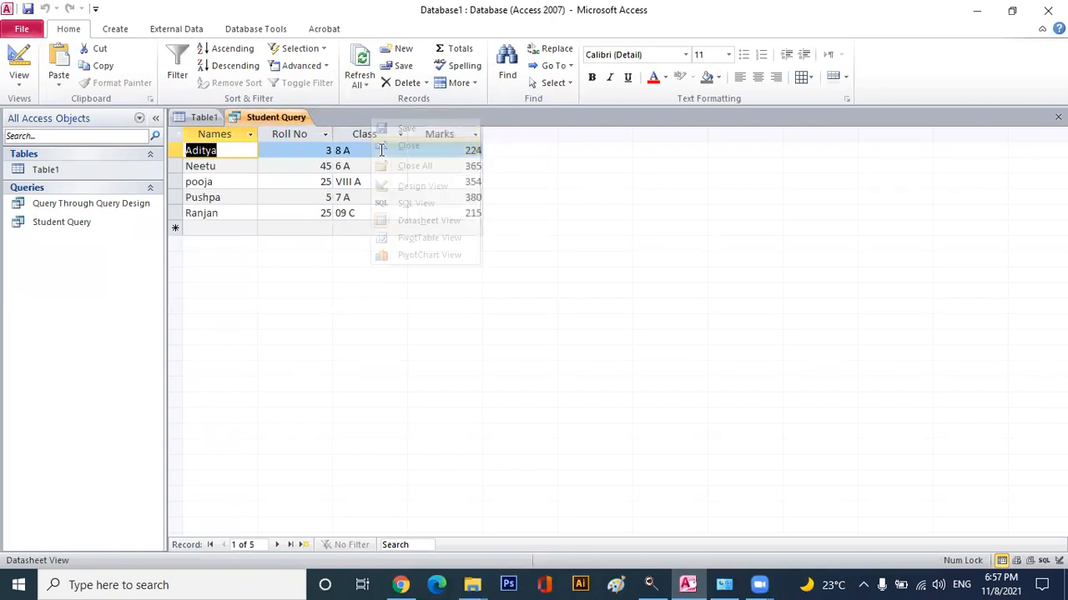
{"action": "right_click", "coordinate": [288, 123]}
{"action": "left_click", "coordinate": [309, 146]}
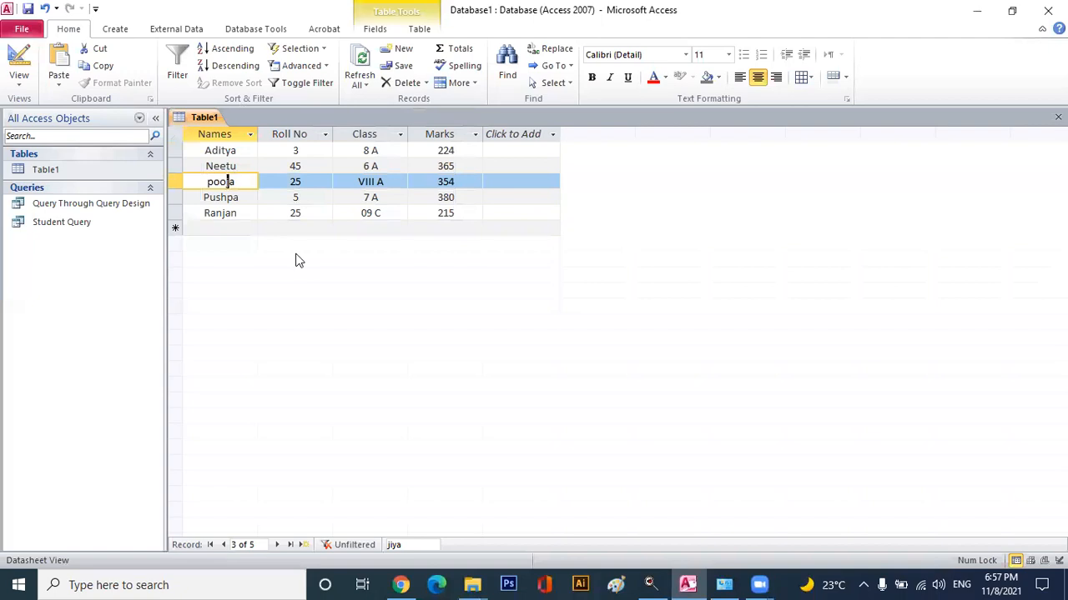
Clear the record search text in Table1 and create a basic form from the table.
{"action": "left_click", "coordinate": [419, 538]}
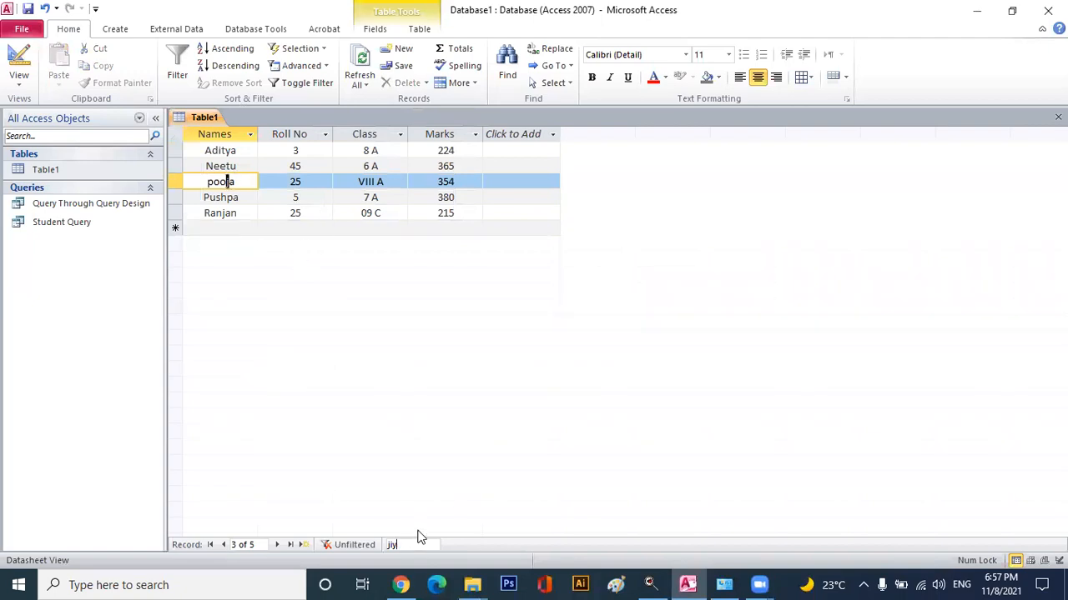
{"action": "left_click", "coordinate": [339, 333]}
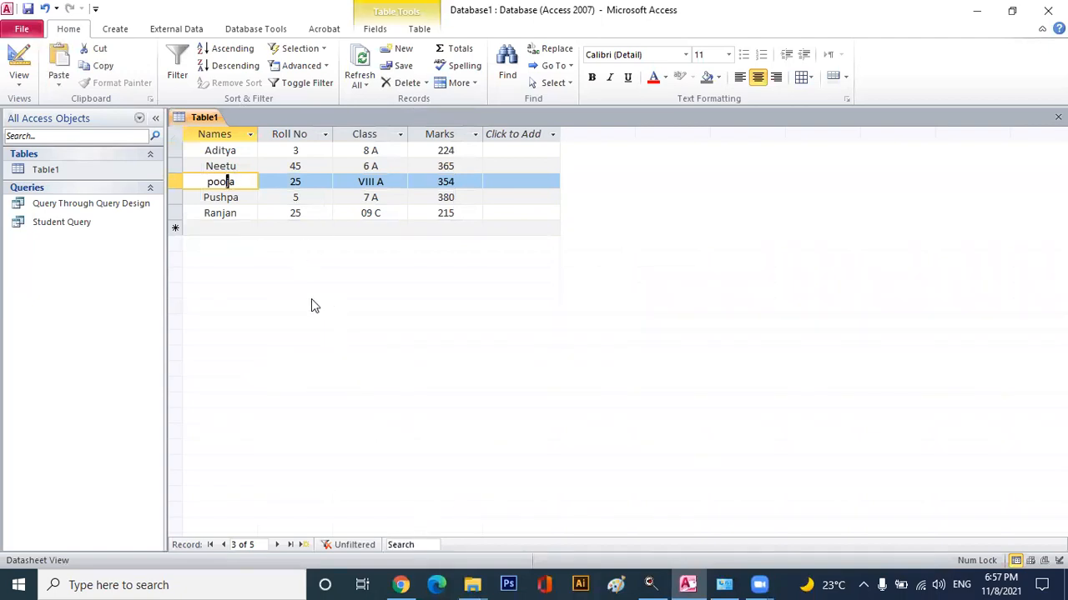
{"action": "left_click", "coordinate": [115, 32]}
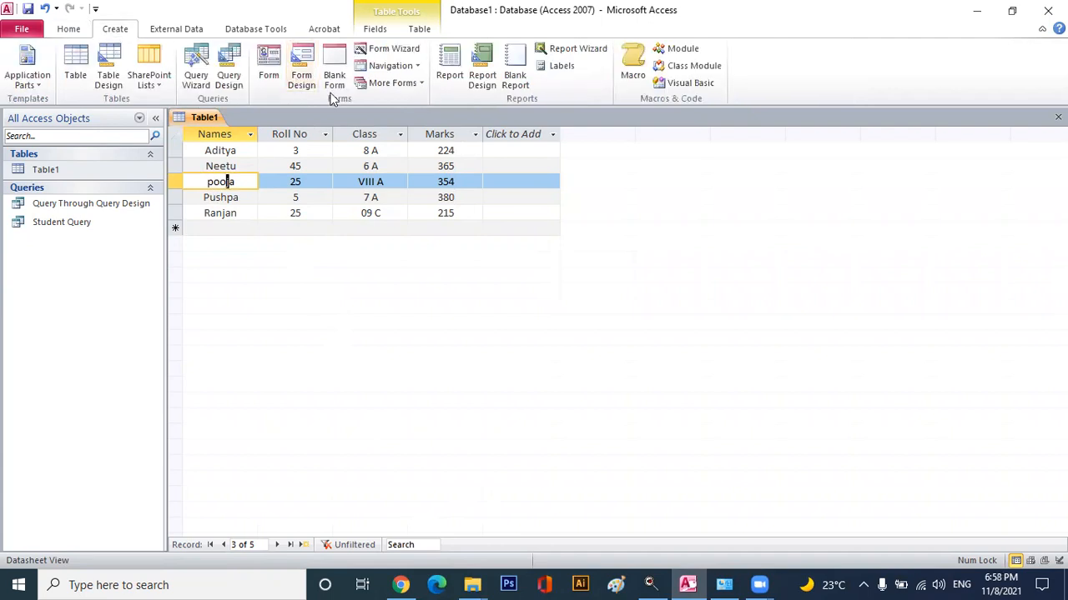
{"action": "left_click", "coordinate": [269, 75]}
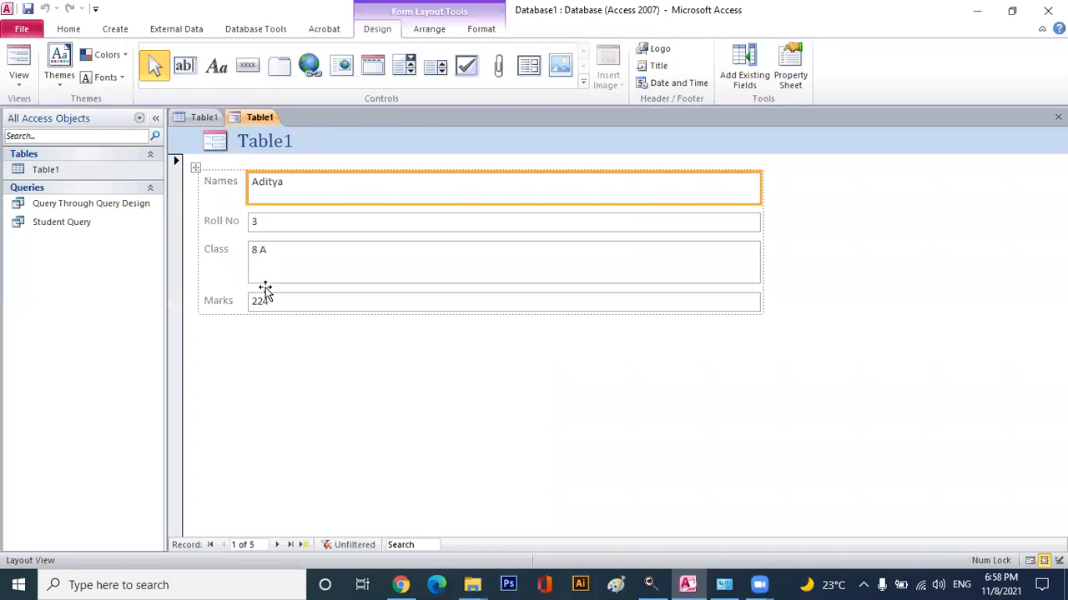
Step through the new form's fields and student records up to the fourth record.
{"action": "left_click", "coordinate": [290, 302]}
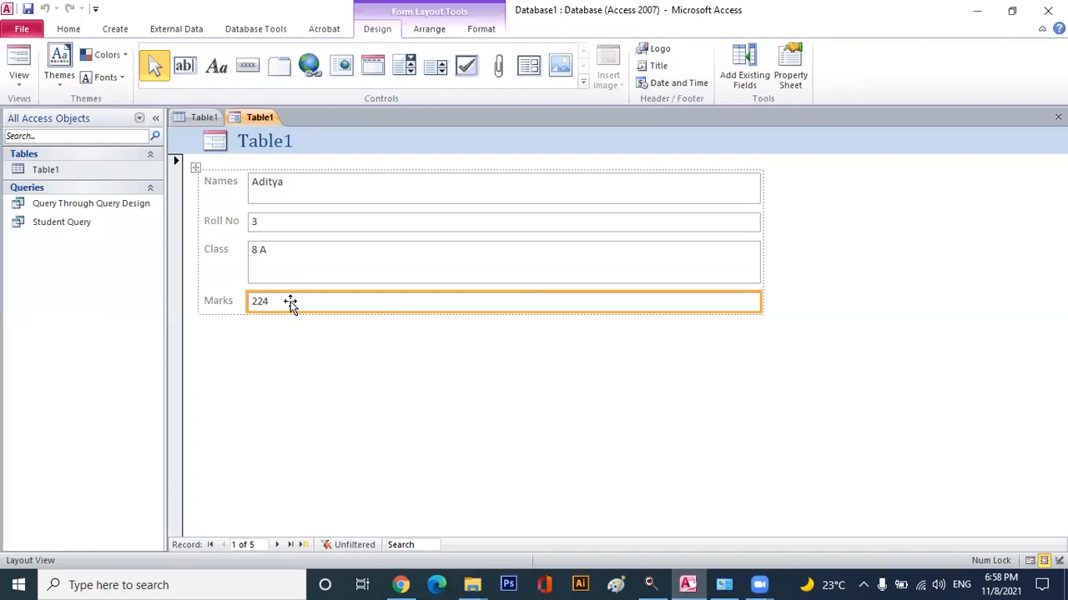
{"action": "key", "text": "Tab"}
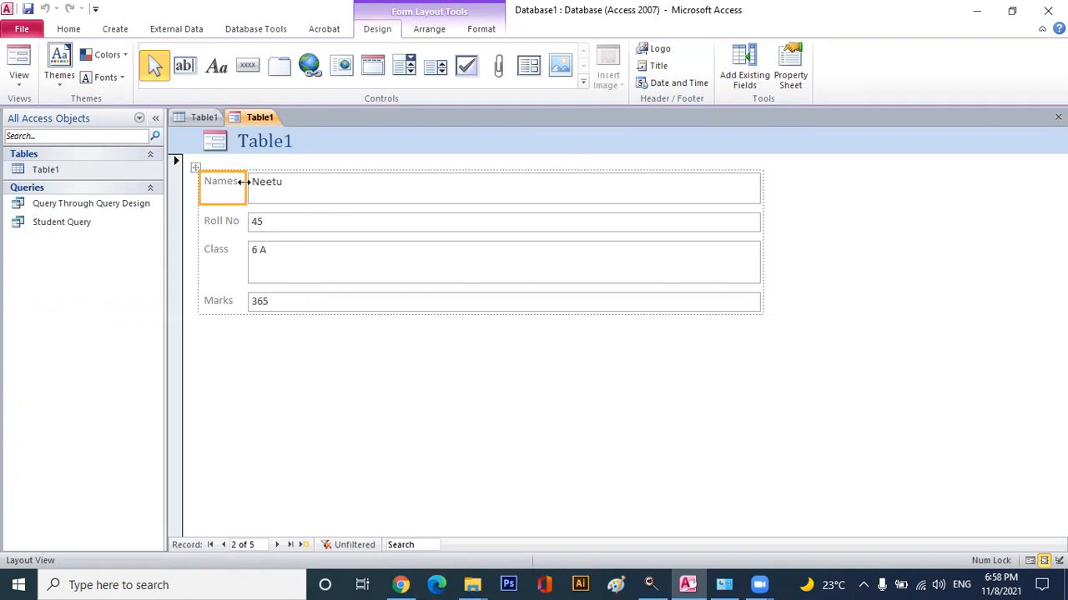
{"action": "left_click", "coordinate": [263, 223]}
{"action": "key", "text": "Tab"}
{"action": "key", "text": "Tab"}
{"action": "key", "text": "Tab"}
{"action": "key", "text": "Tab"}
{"action": "key", "text": "Tab"}
{"action": "key", "text": "Tab"}
{"action": "key", "text": "Tab"}
{"action": "key", "text": "Tab"}
{"action": "key", "text": "Tab"}
{"action": "key", "text": "Tab"}
{"action": "key", "text": "Tab"}
{"action": "key", "text": "Tab"}
{"action": "key", "text": "Tab"}
{"action": "key", "text": "Tab"}
{"action": "key", "text": "Tab"}
{"action": "key", "text": "Tab"}
{"action": "key", "text": "Tab"}
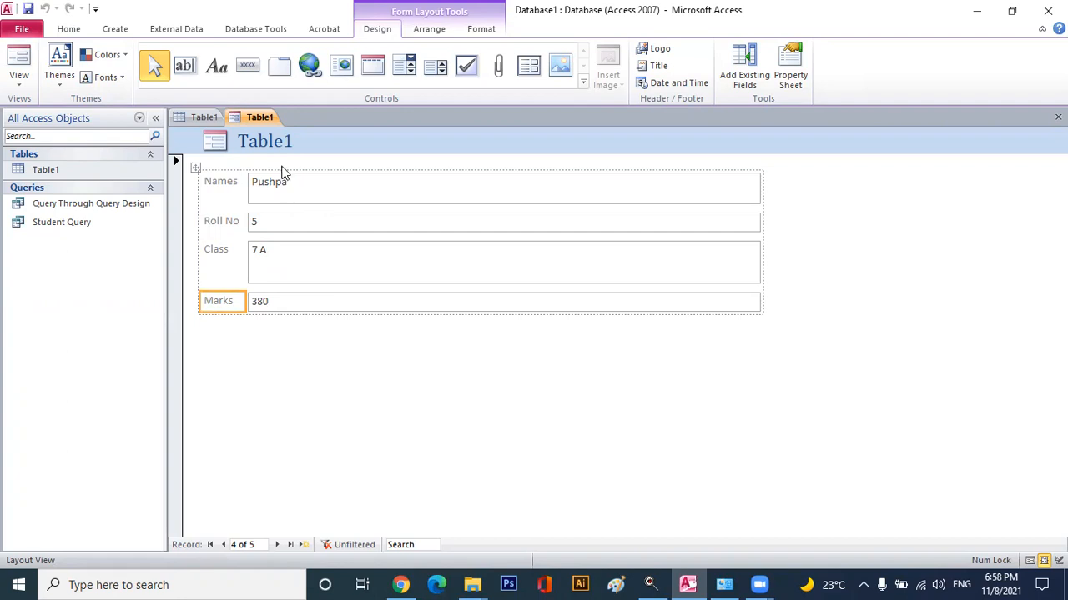
Replace the form header's default icon with the logo picture NEW-SCHOOL-LOGO-23 from the Desktop.
{"action": "left_click", "coordinate": [223, 142]}
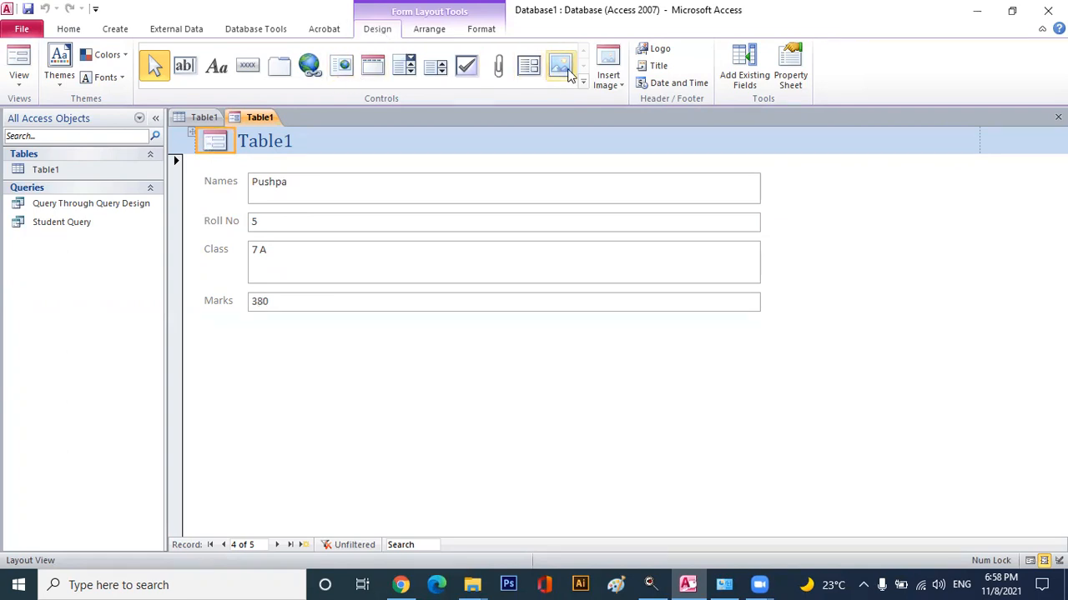
{"action": "left_click", "coordinate": [657, 48]}
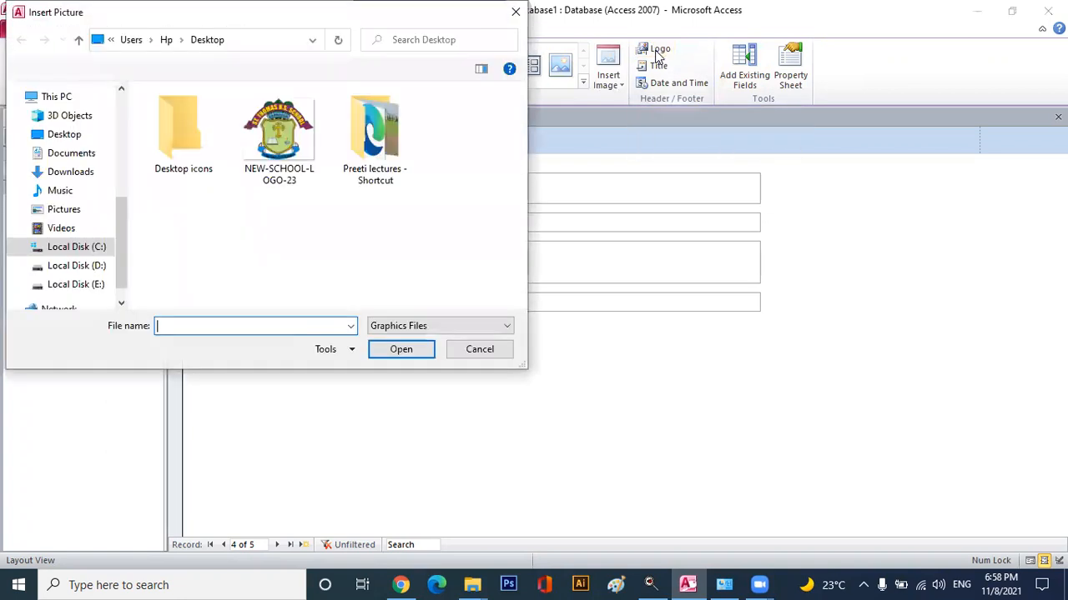
{"action": "left_click", "coordinate": [275, 142]}
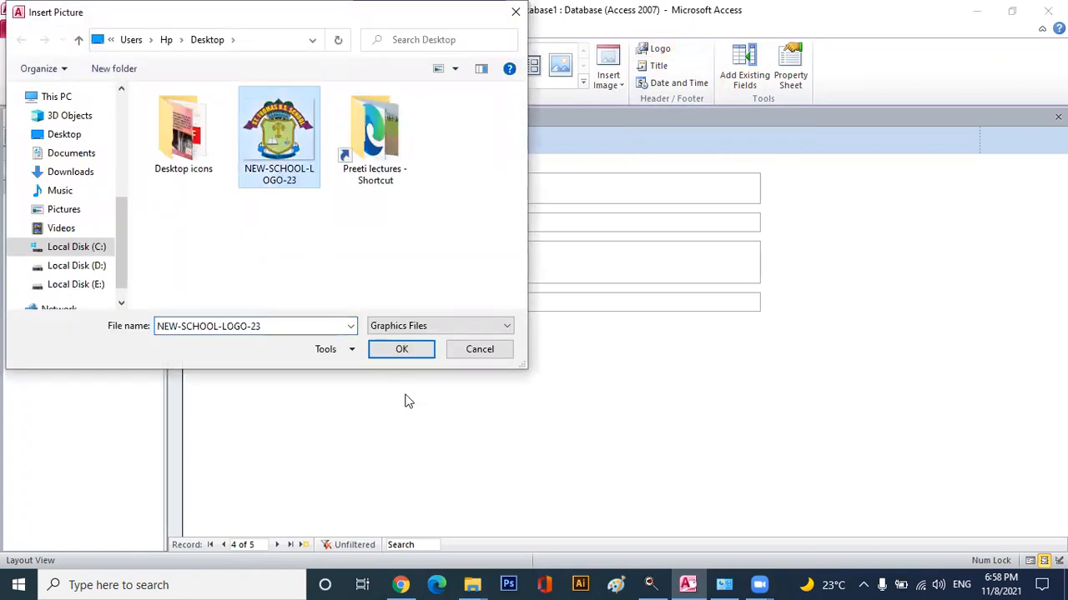
{"action": "left_click", "coordinate": [404, 350]}
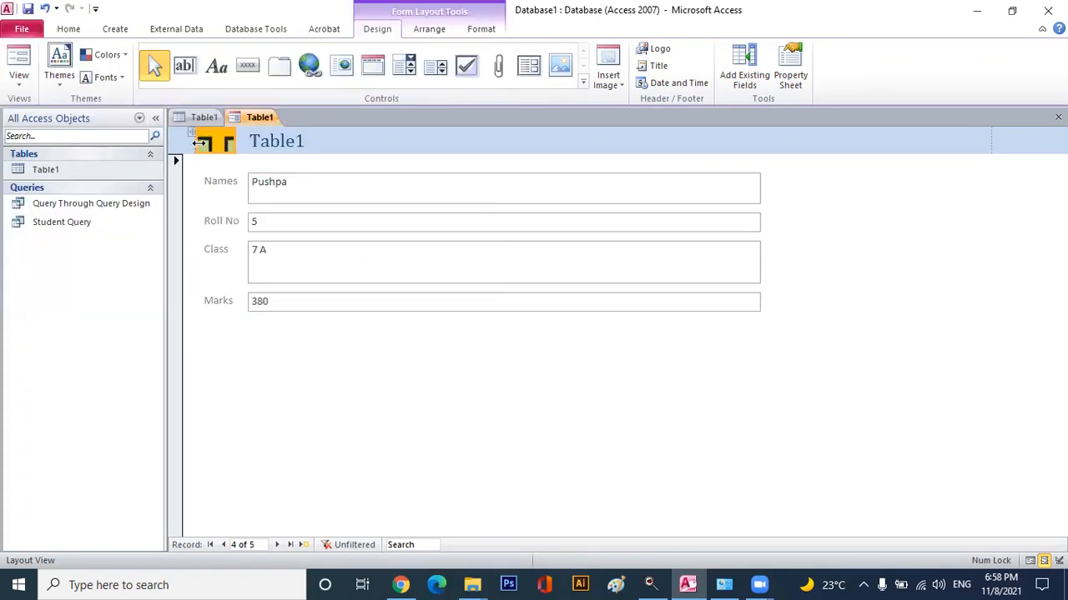
{"action": "left_click_drag", "start_coordinate": [188, 132], "coordinate": [182, 167]}
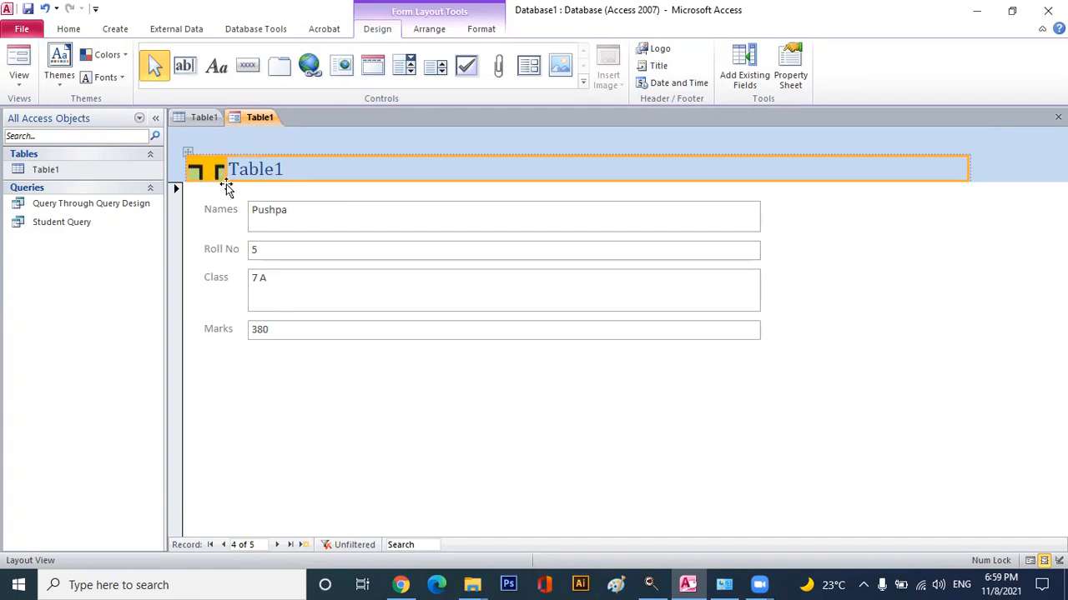
{"action": "left_click_drag", "start_coordinate": [223, 179], "coordinate": [392, 390]}
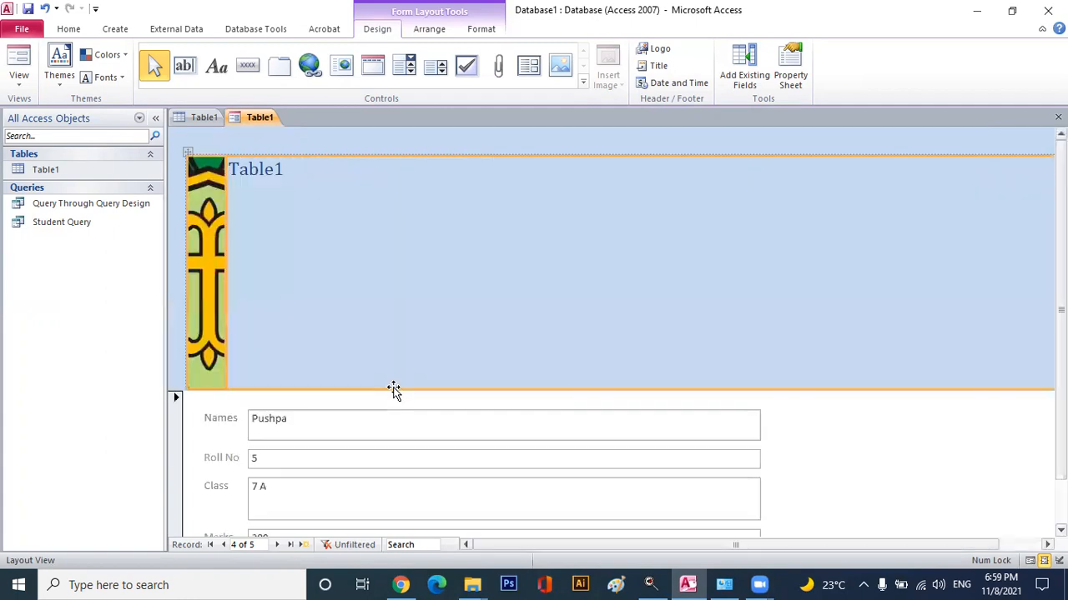
{"action": "key", "text": "ctrl+z"}
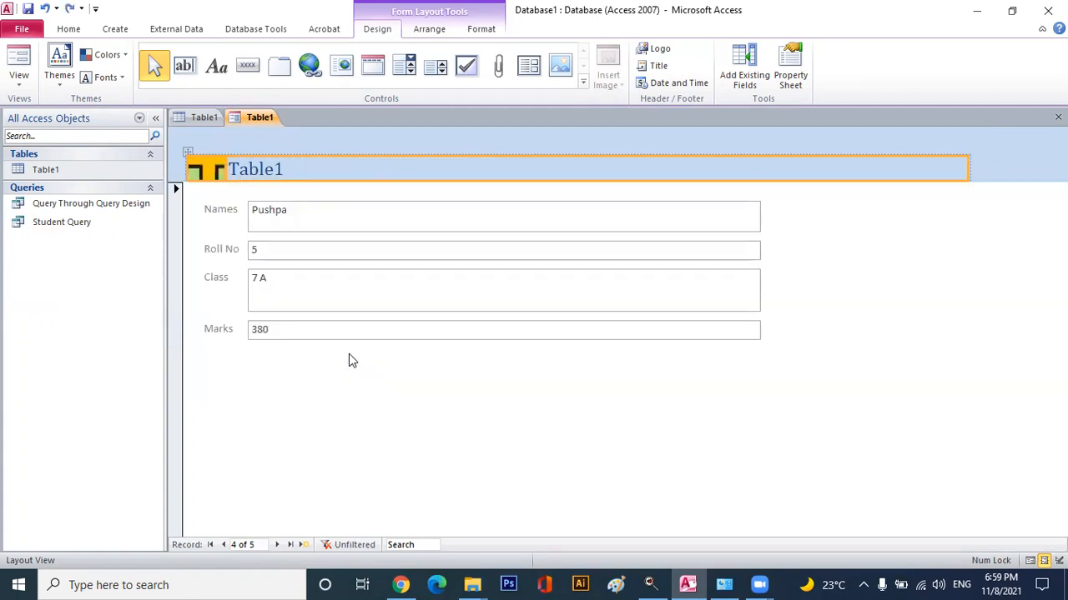
{"action": "key", "text": "ctrl+z"}
Enlarge the logo in the form header and change the header title to "Student Information".
{"action": "left_click", "coordinate": [214, 143]}
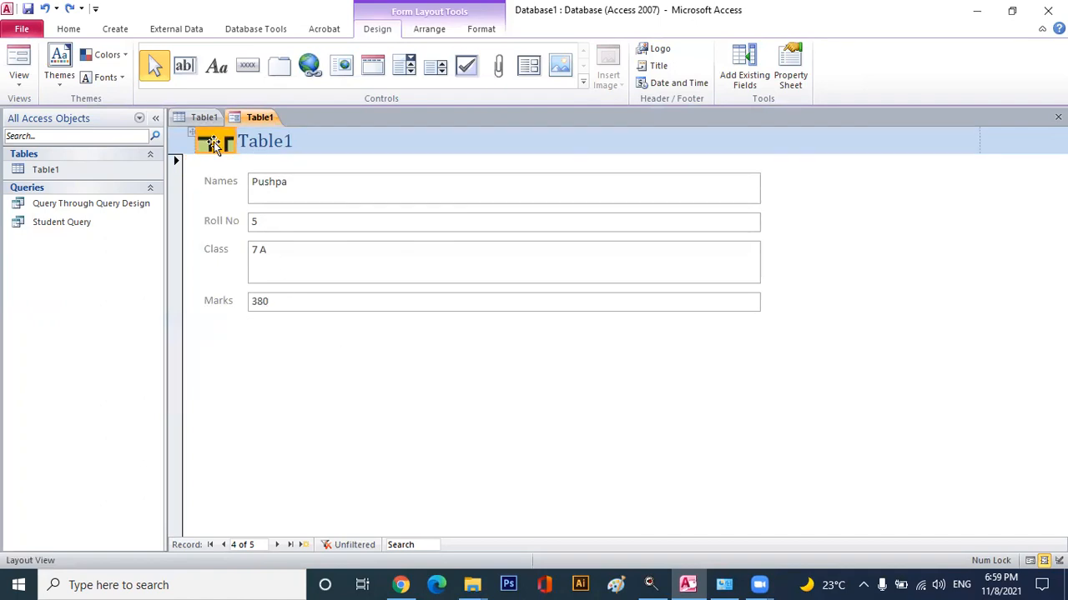
{"action": "left_click_drag", "start_coordinate": [239, 153], "coordinate": [393, 298]}
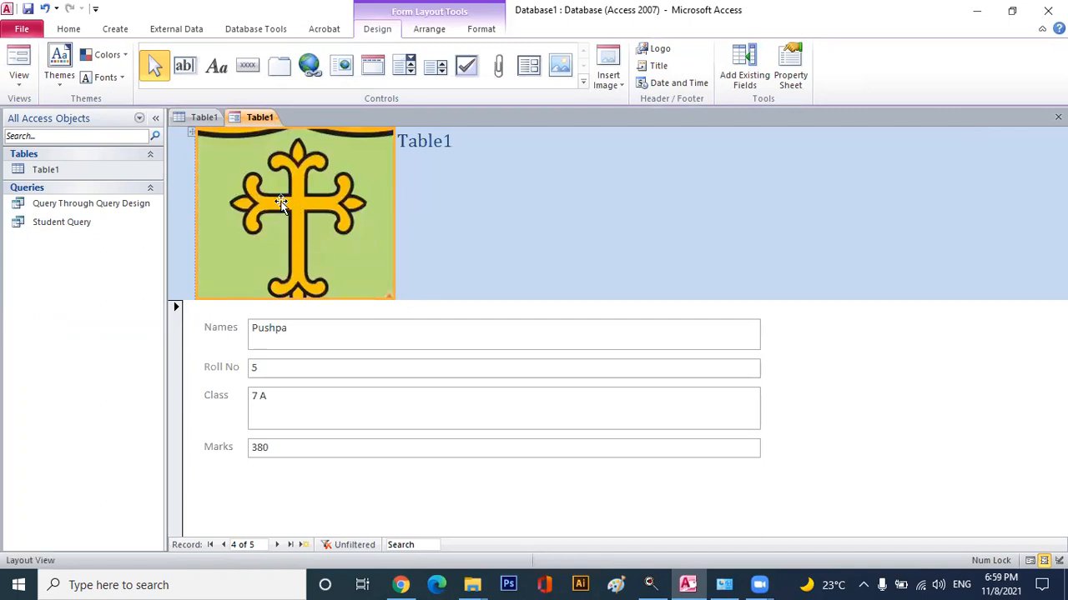
{"action": "left_click", "coordinate": [454, 229]}
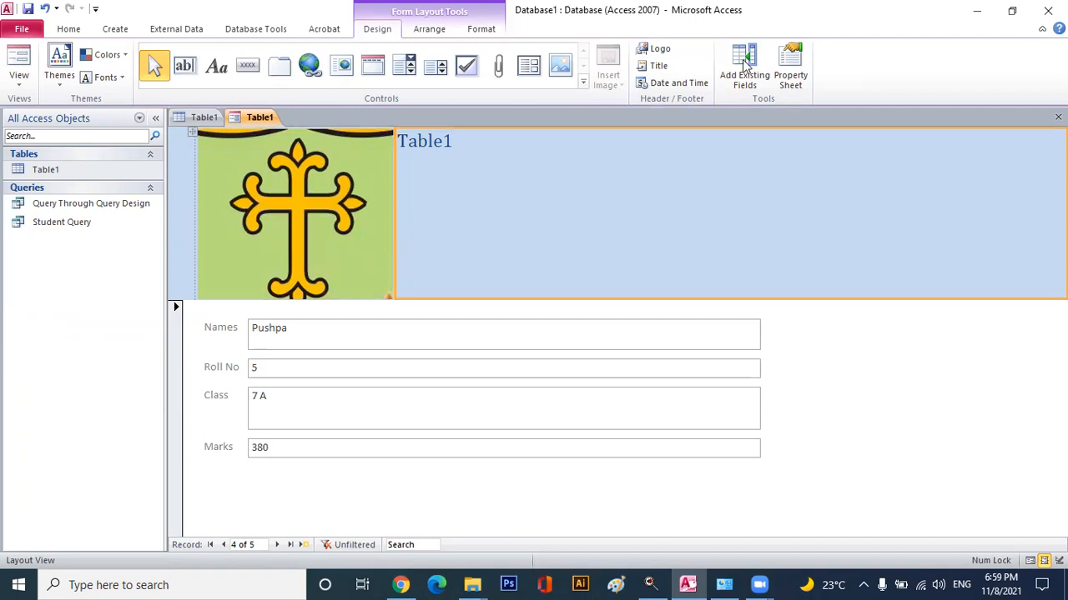
{"action": "left_click", "coordinate": [657, 68]}
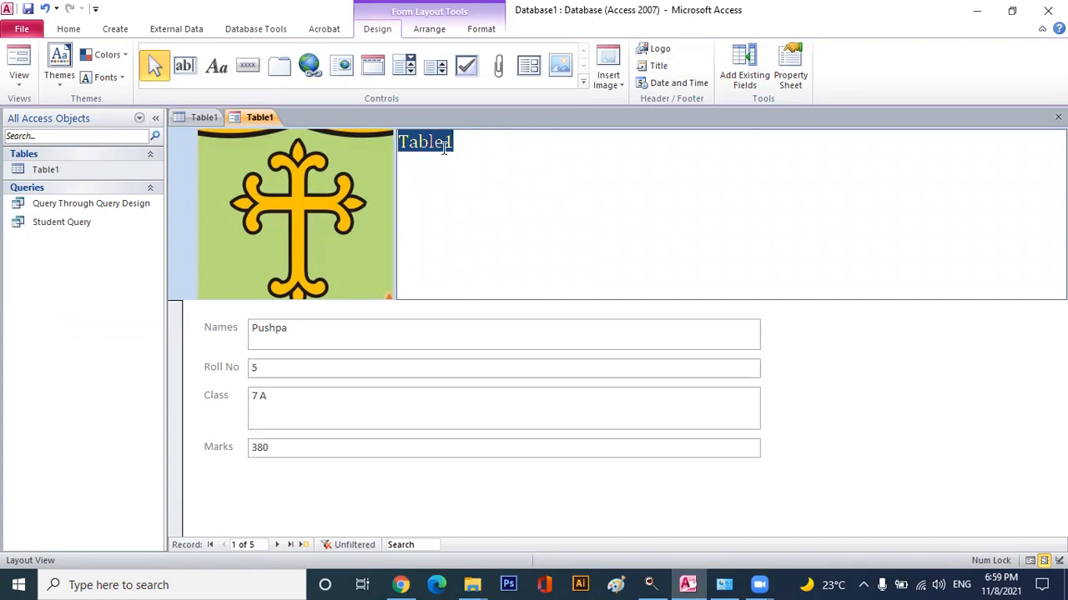
{"action": "type", "text": "Stu"}
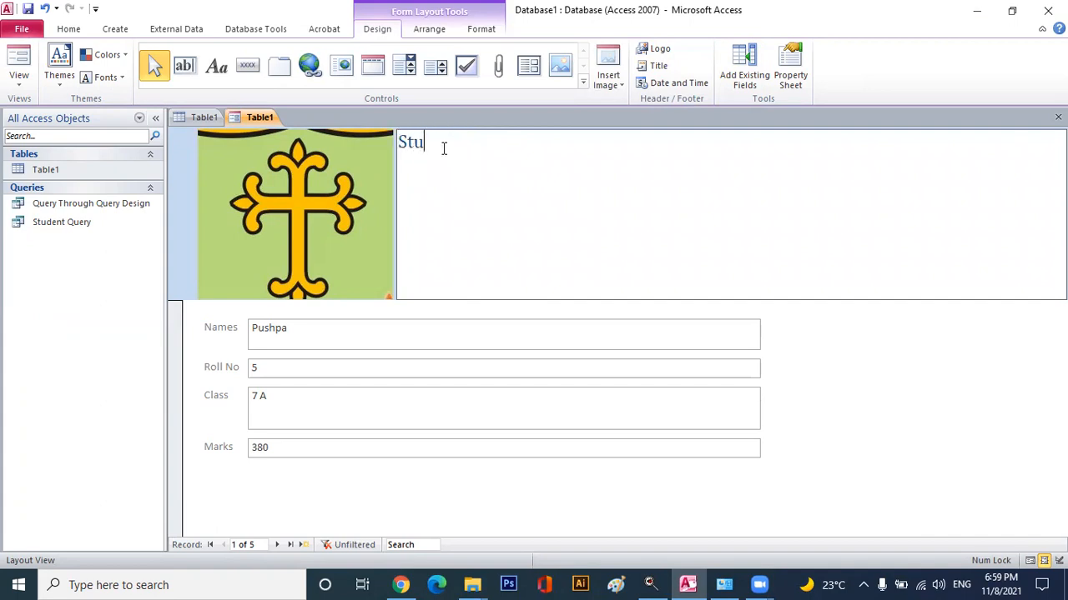
{"action": "type", "text": "dent Information"}
Add the date in long weekday format and the time with seconds to the header, and save the form as "Form".
{"action": "left_click", "coordinate": [669, 84]}
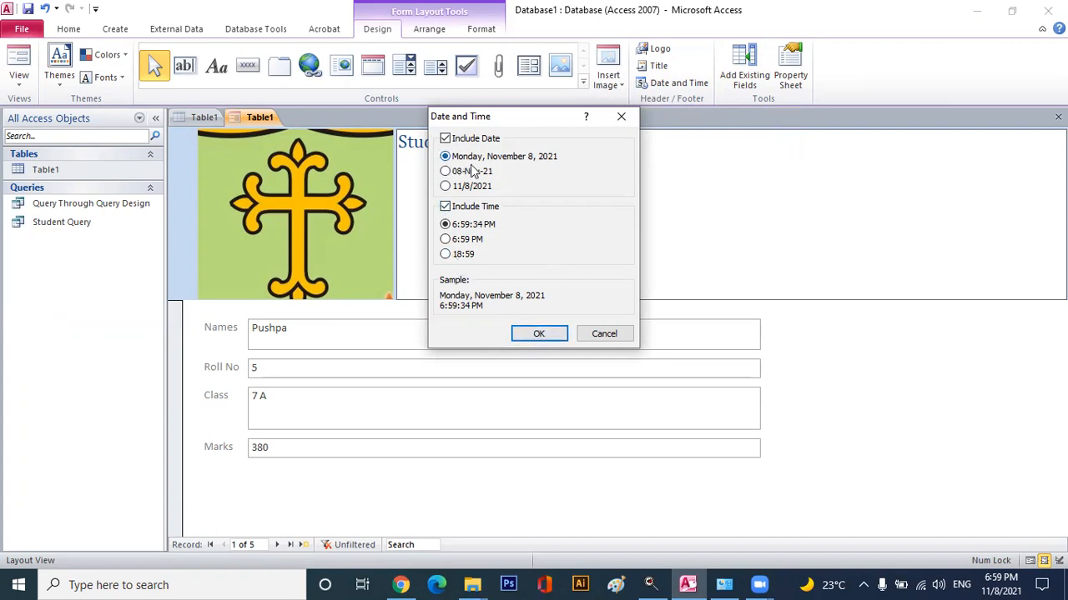
{"action": "left_click", "coordinate": [548, 333]}
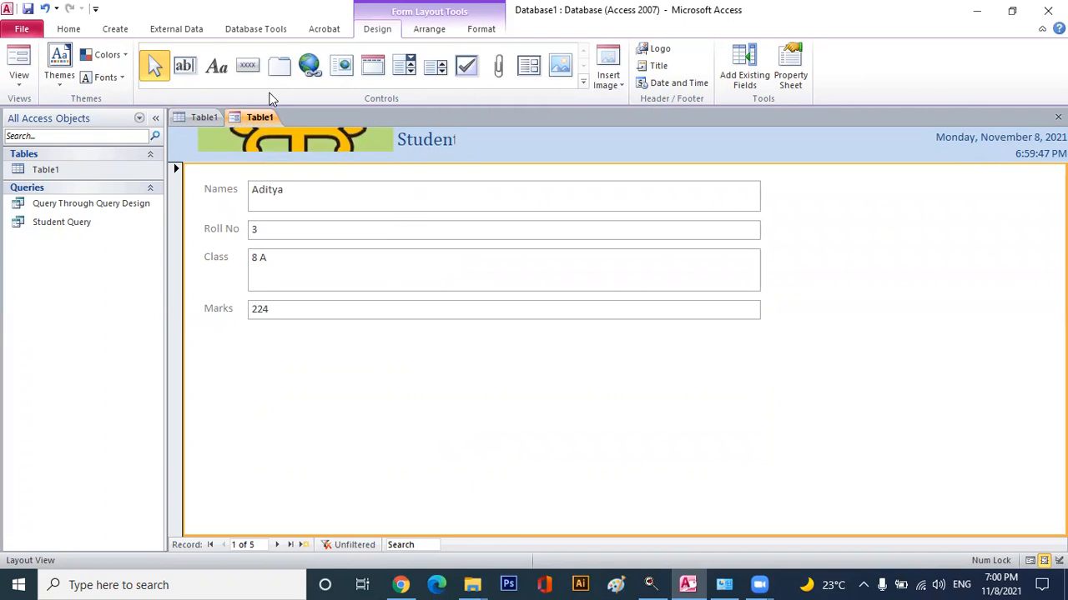
{"action": "right_click", "coordinate": [257, 122]}
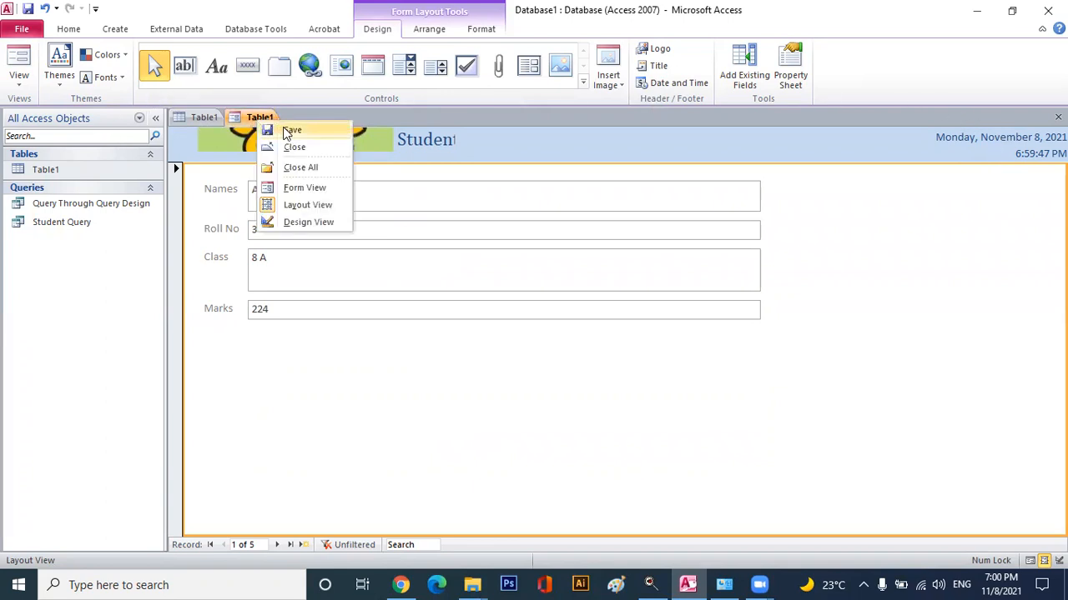
{"action": "left_click", "coordinate": [283, 127]}
{"action": "type", "text": "Form"}
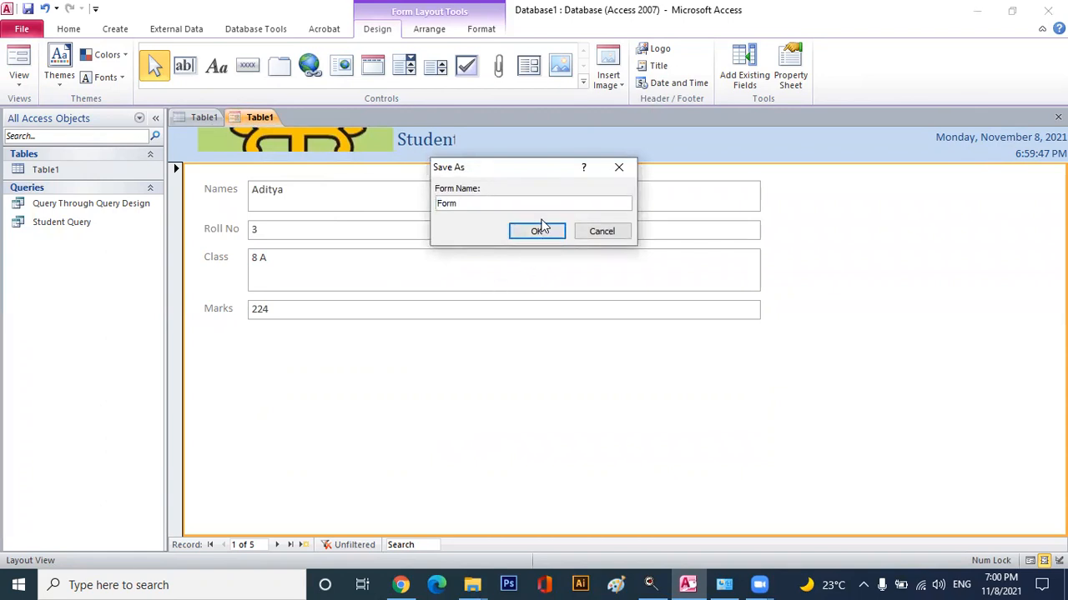
{"action": "left_click", "coordinate": [537, 231]}
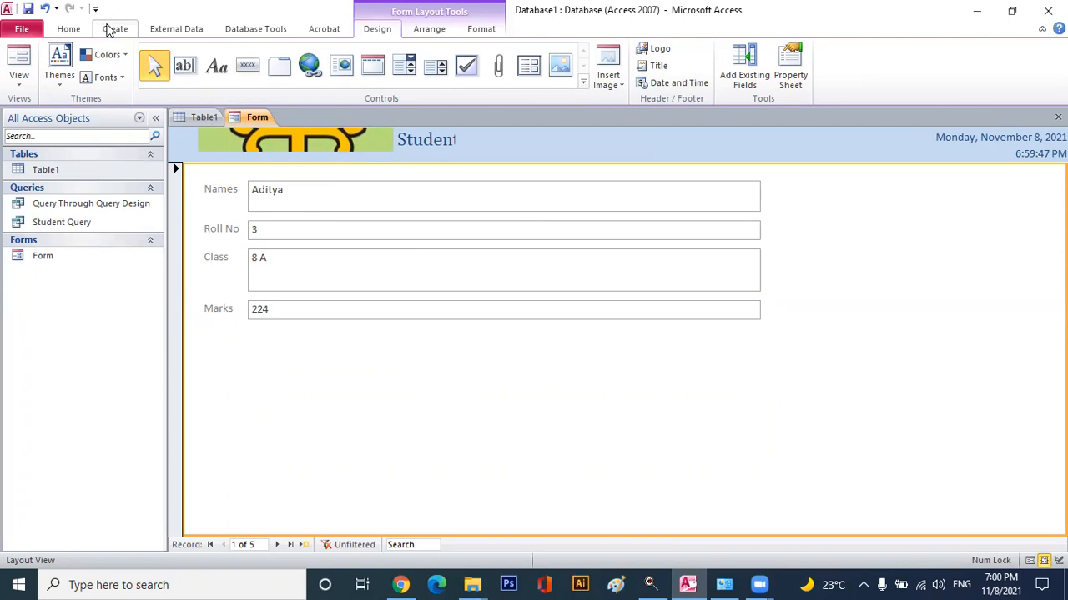
Create a split form based on the saved form and lower the divider between its form and datasheet sections slightly.
{"action": "left_click", "coordinate": [114, 29]}
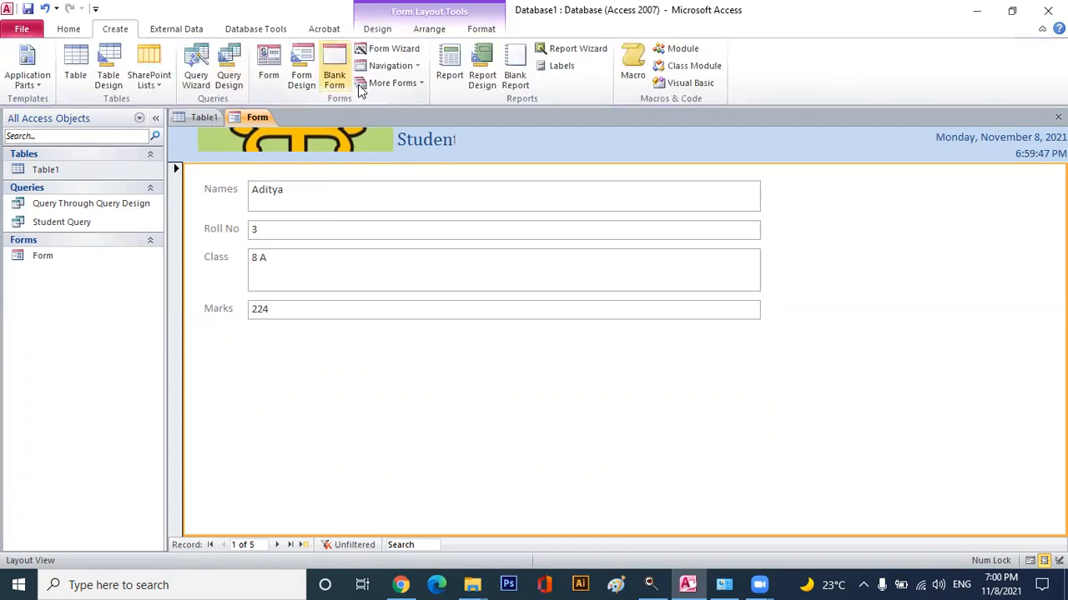
{"action": "left_click", "coordinate": [420, 83]}
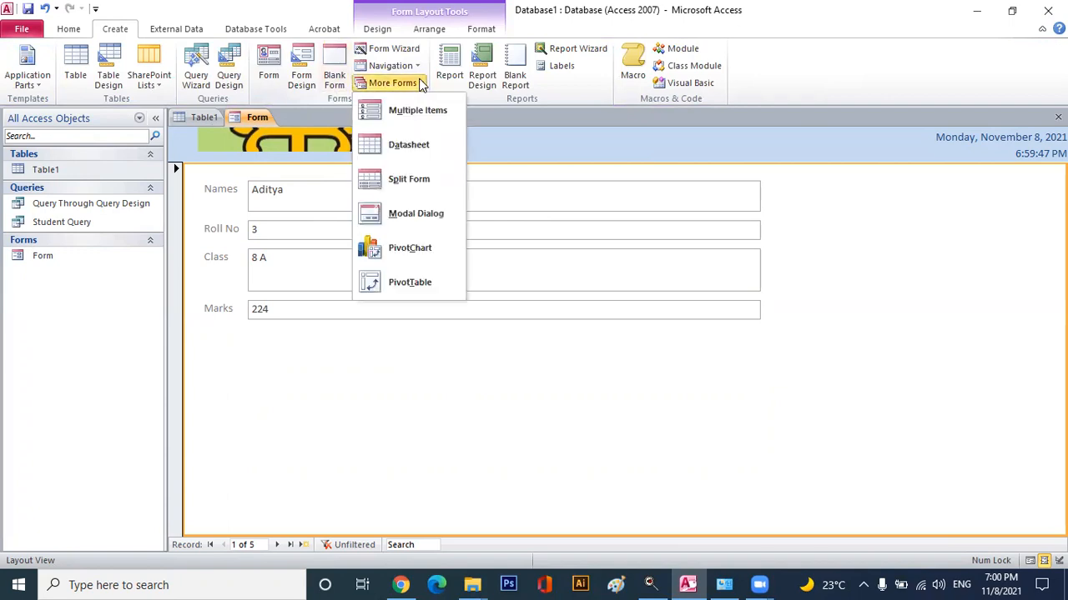
{"action": "left_click", "coordinate": [421, 184]}
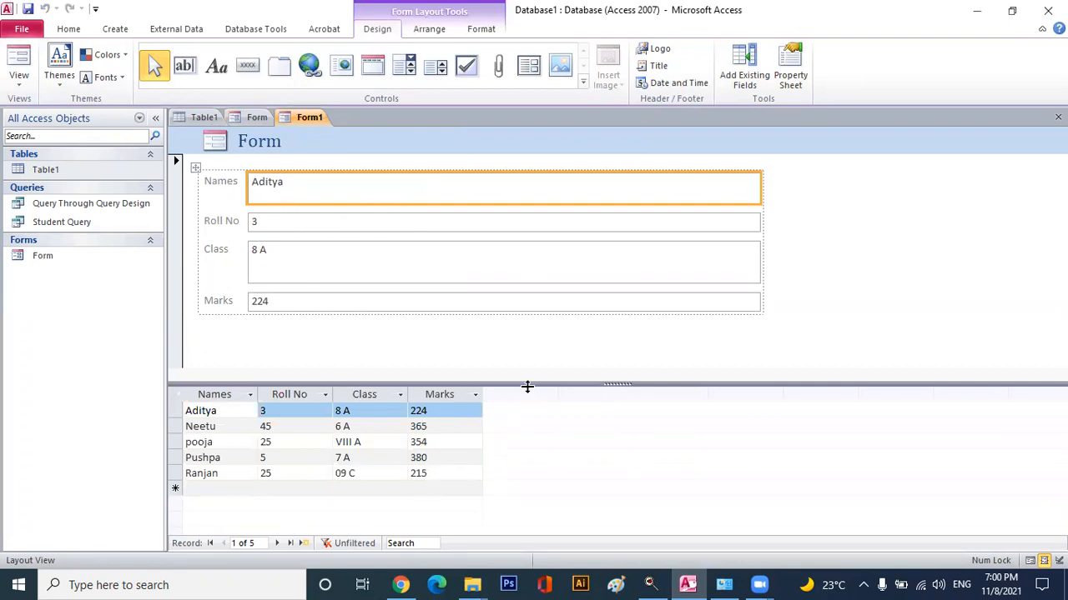
{"action": "mouse_move", "coordinate": [528, 385]}
{"action": "left_mouse_down"}
{"action": "mouse_move", "coordinate": [527, 350]}
{"action": "mouse_move", "coordinate": [541, 399]}
{"action": "left_mouse_up"}
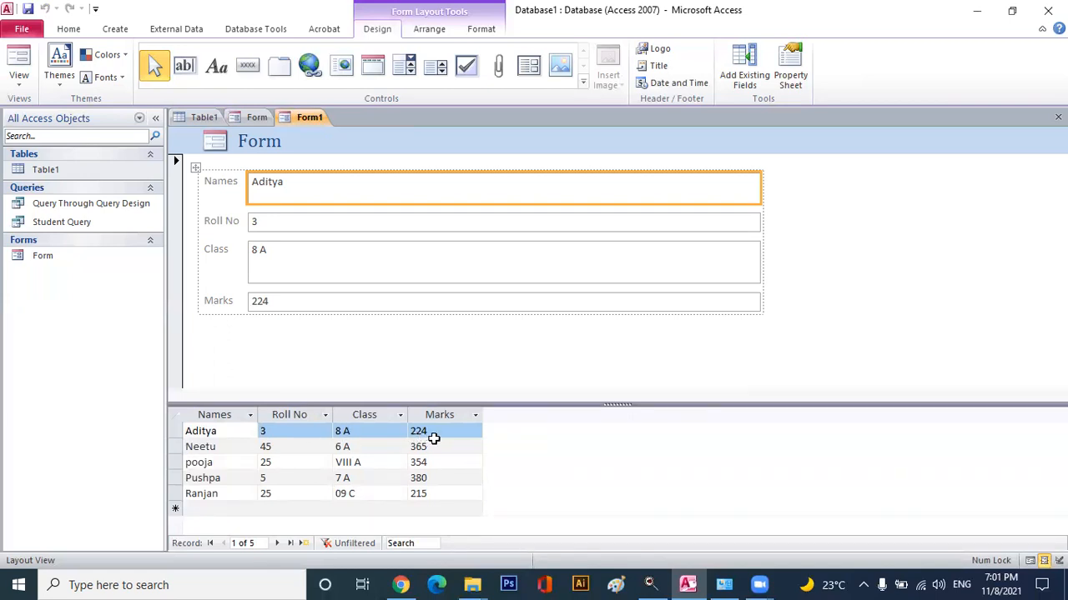
Select the first, third and second records in the split form's datasheet to view each in the form section.
{"action": "left_click", "coordinate": [228, 435]}
{"action": "left_click", "coordinate": [233, 460]}
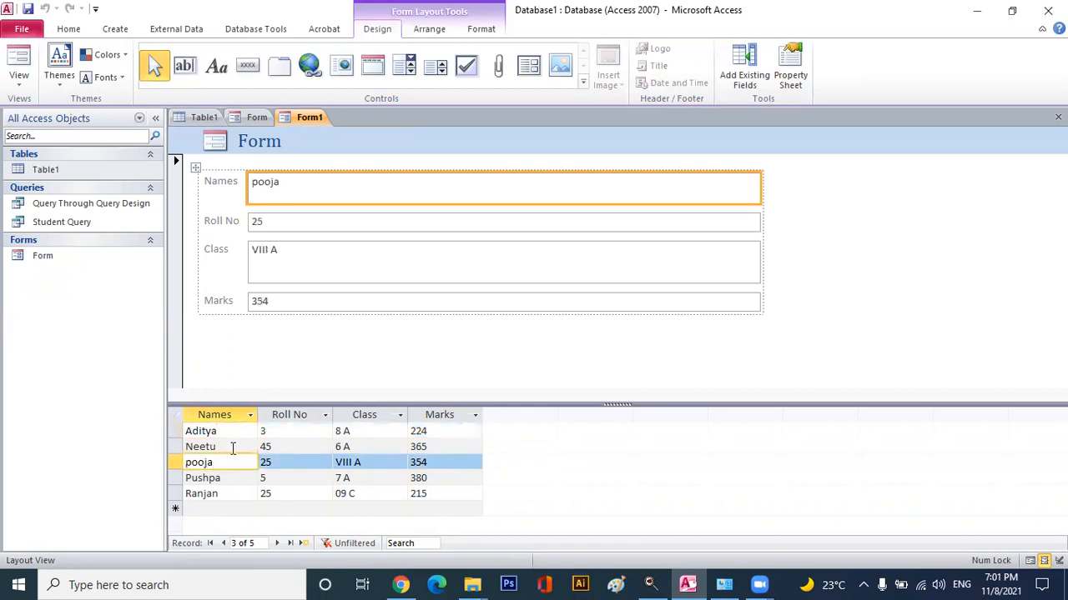
{"action": "left_click", "coordinate": [232, 448]}
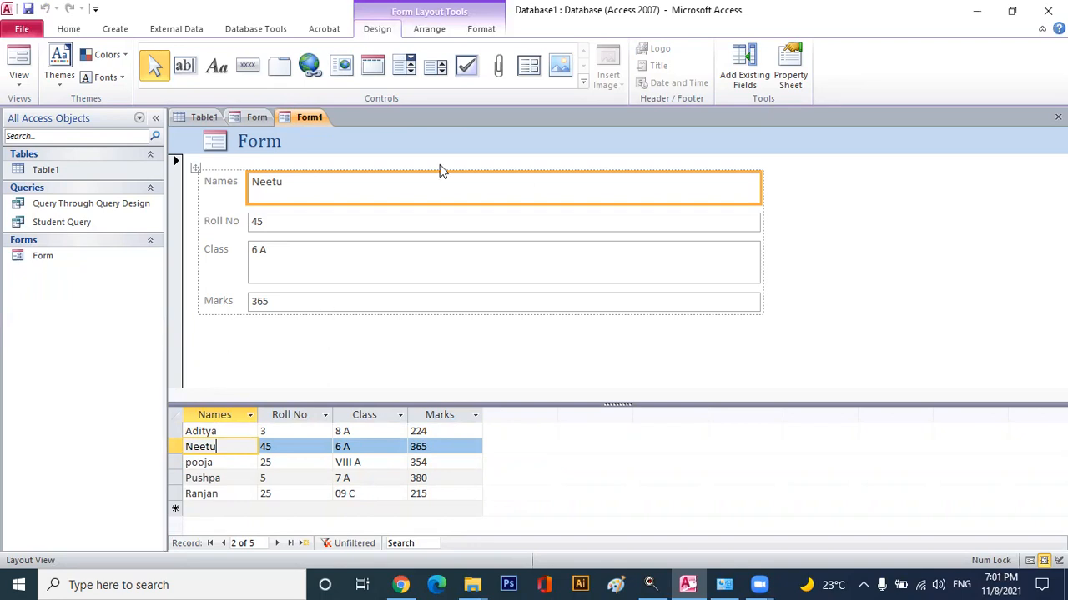
Start a Form Wizard form based on Table1 and include all of its fields: Names, Roll No, Class and Marks.
{"action": "left_click", "coordinate": [110, 32]}
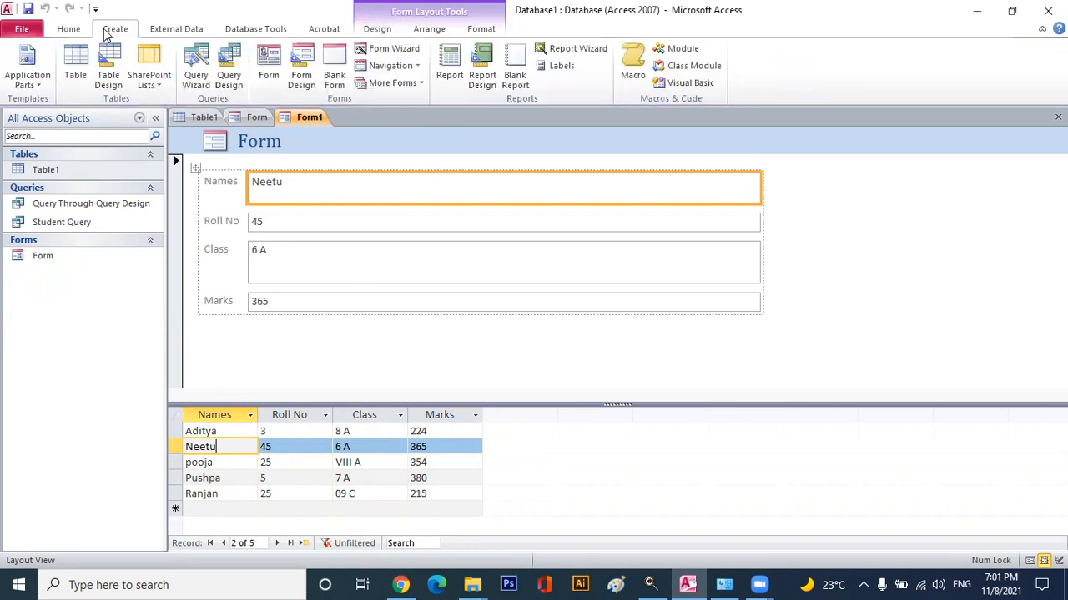
{"action": "left_click", "coordinate": [407, 52]}
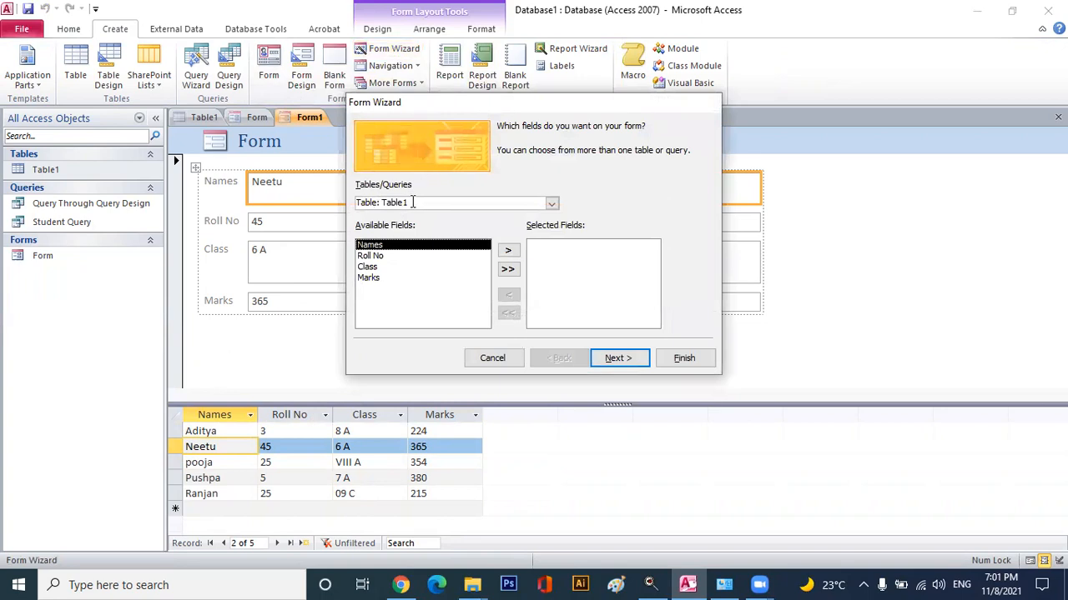
{"action": "left_click", "coordinate": [552, 204]}
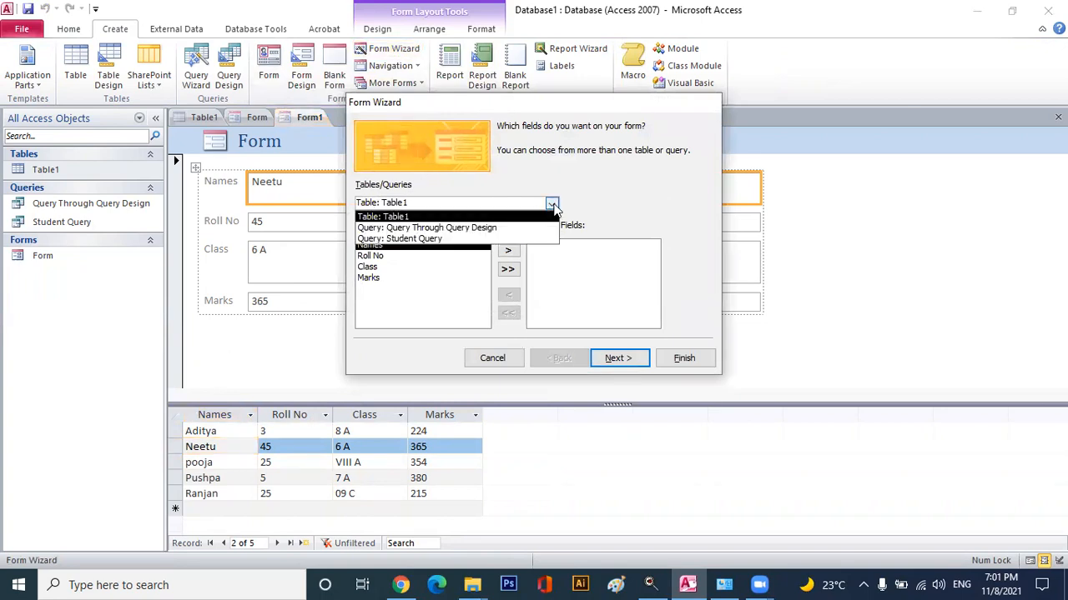
{"action": "left_click", "coordinate": [391, 219]}
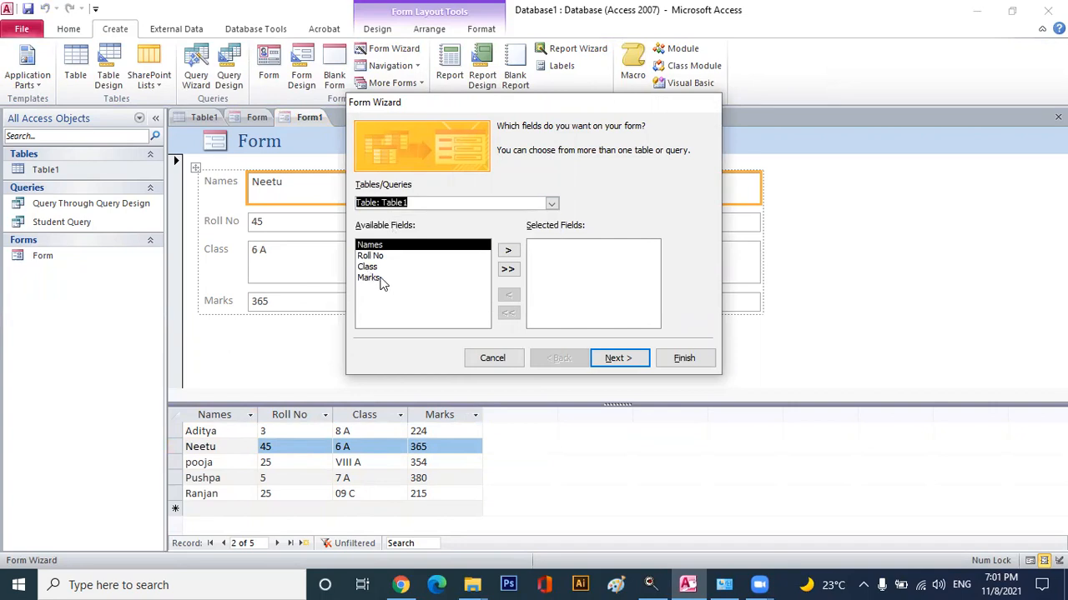
{"action": "left_click", "coordinate": [508, 270]}
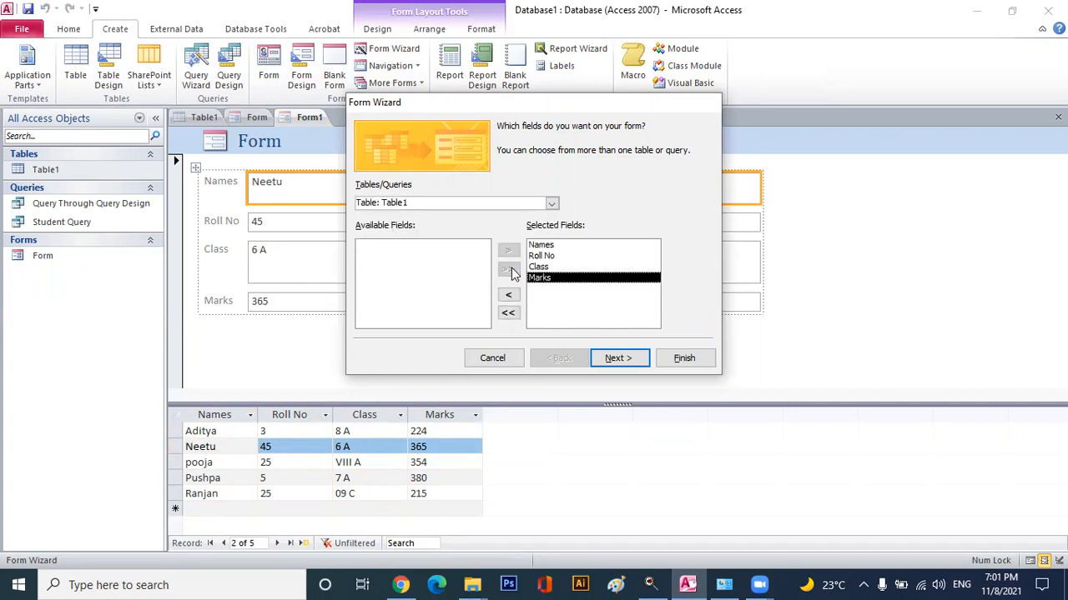
{"action": "left_click", "coordinate": [618, 358]}
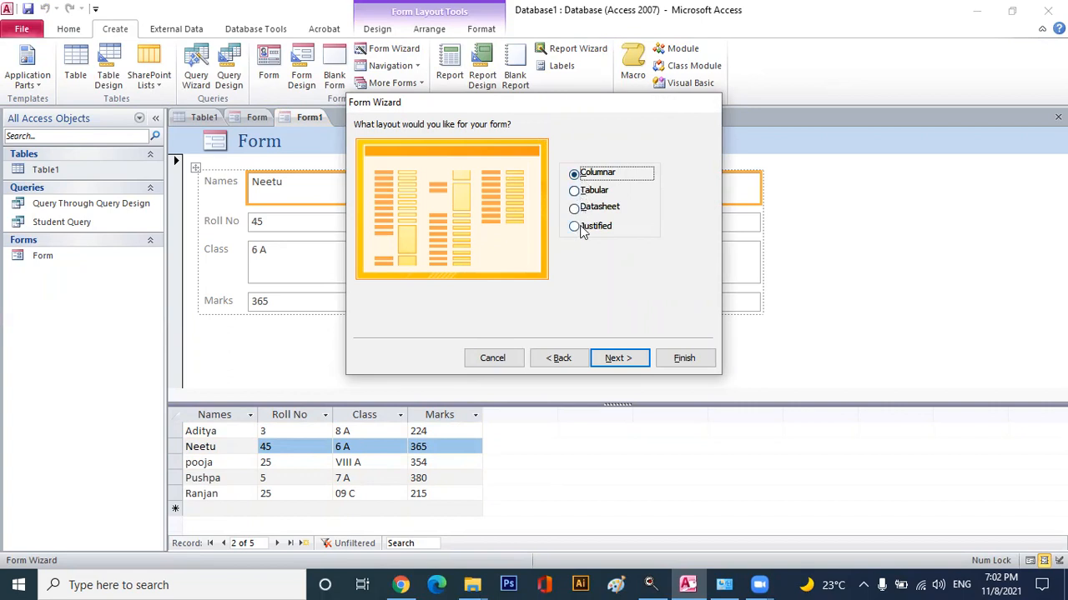
Preview the Justified, Datasheet, Tabular and Columnar layouts for the wizard form to compare their arrangements.
{"action": "left_click", "coordinate": [577, 228]}
{"action": "left_click", "coordinate": [574, 208]}
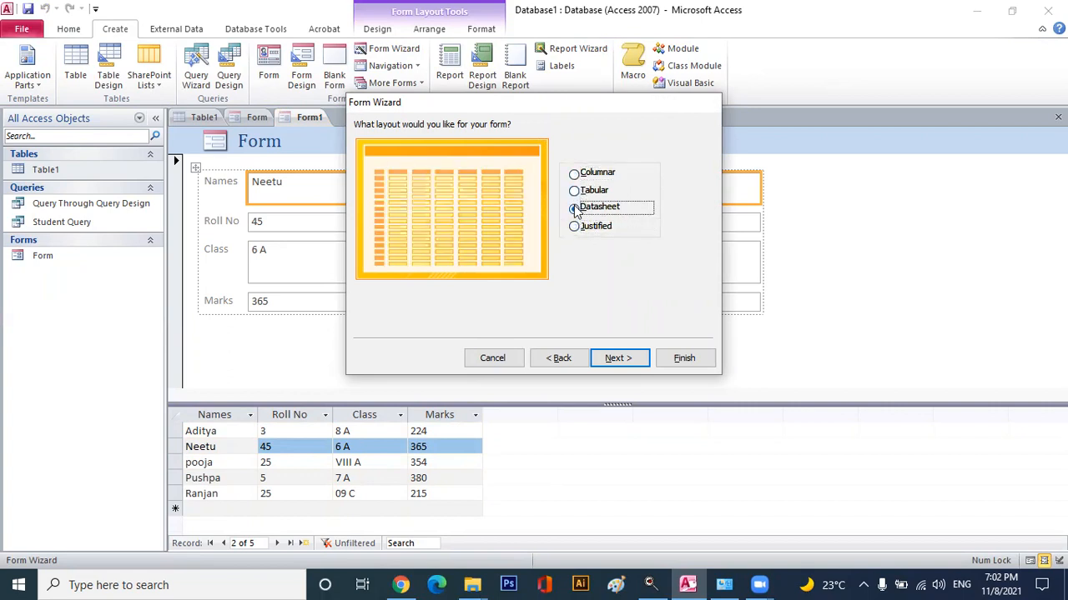
{"action": "left_click", "coordinate": [575, 191]}
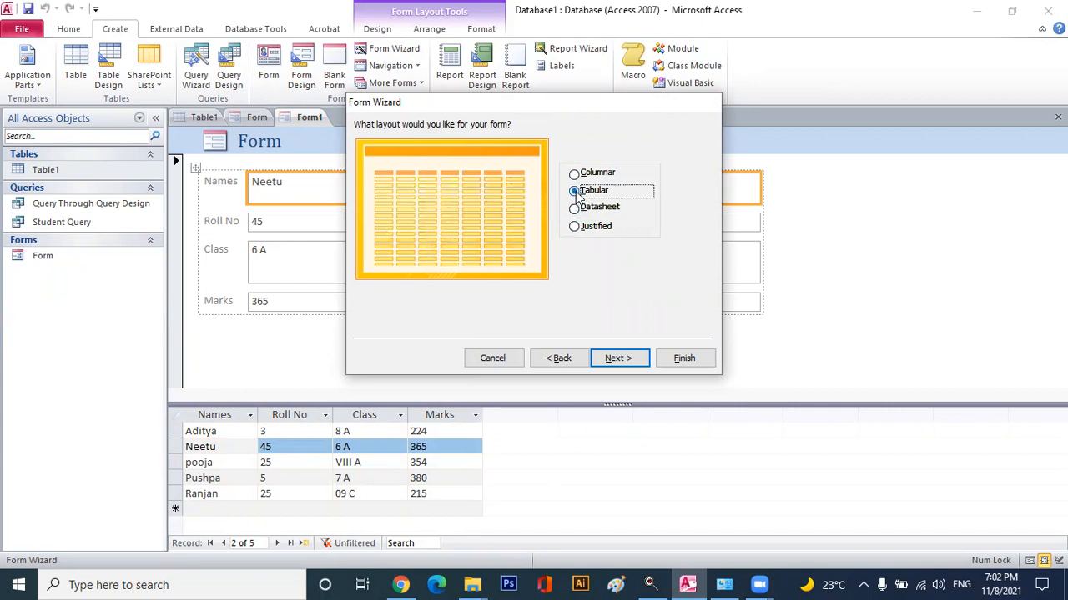
{"action": "left_click", "coordinate": [577, 175]}
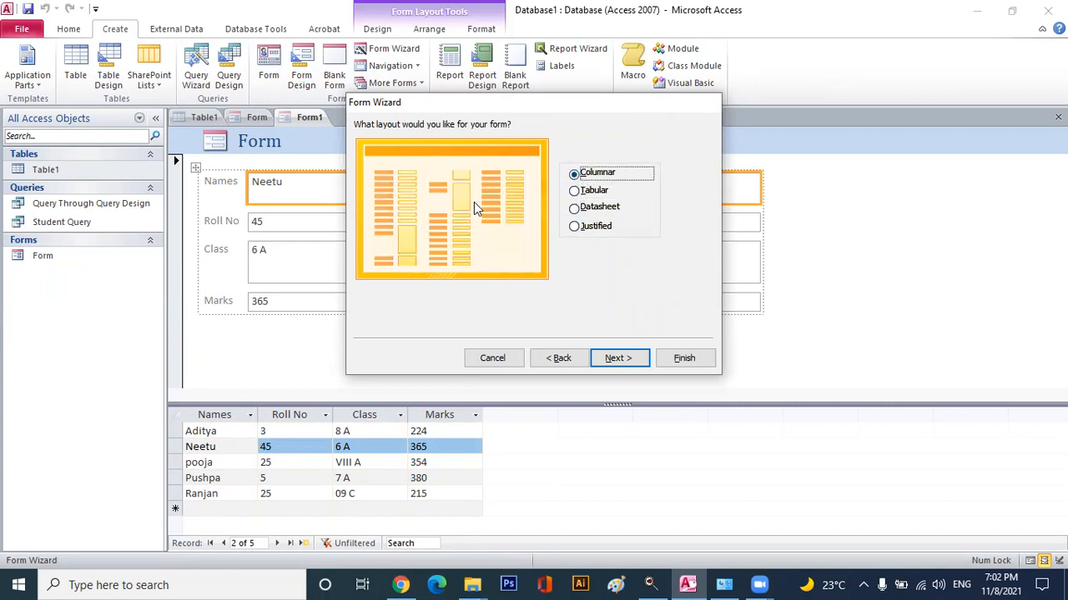
{"action": "left_click", "coordinate": [577, 192]}
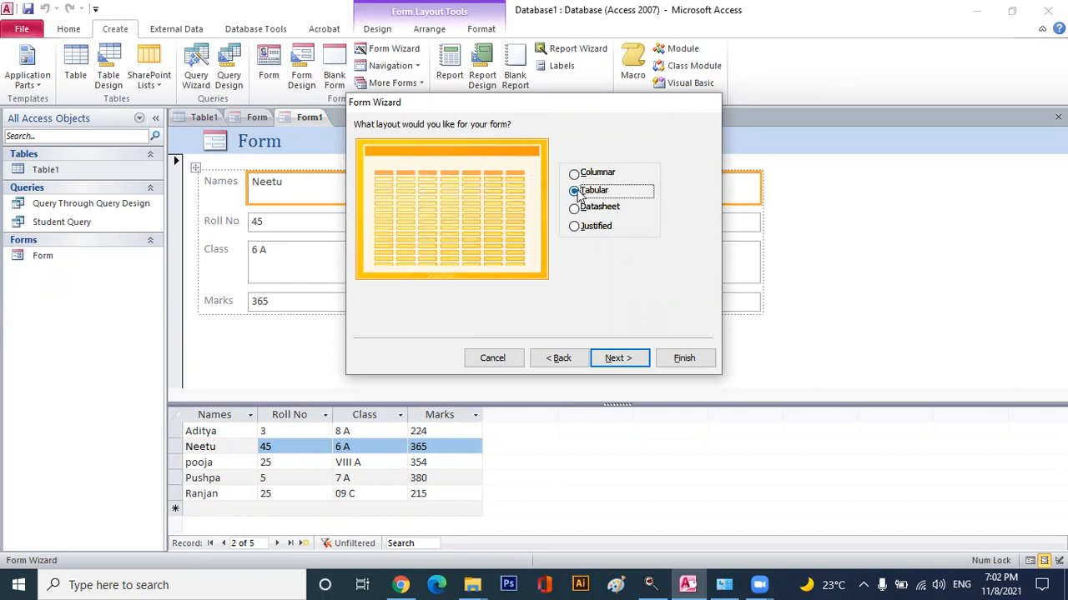
{"action": "left_click", "coordinate": [575, 208]}
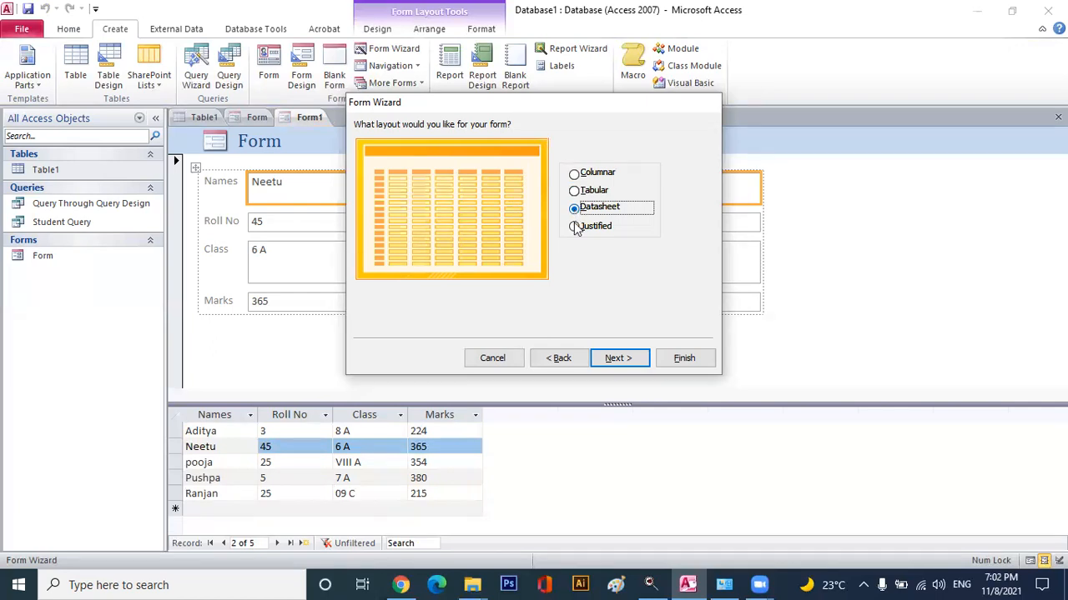
{"action": "left_click", "coordinate": [576, 227]}
Choose the Tabular layout, title the form "Form Wizard", and finish the wizard with the form opened for viewing.
{"action": "left_click", "coordinate": [574, 191]}
{"action": "left_click", "coordinate": [615, 360]}
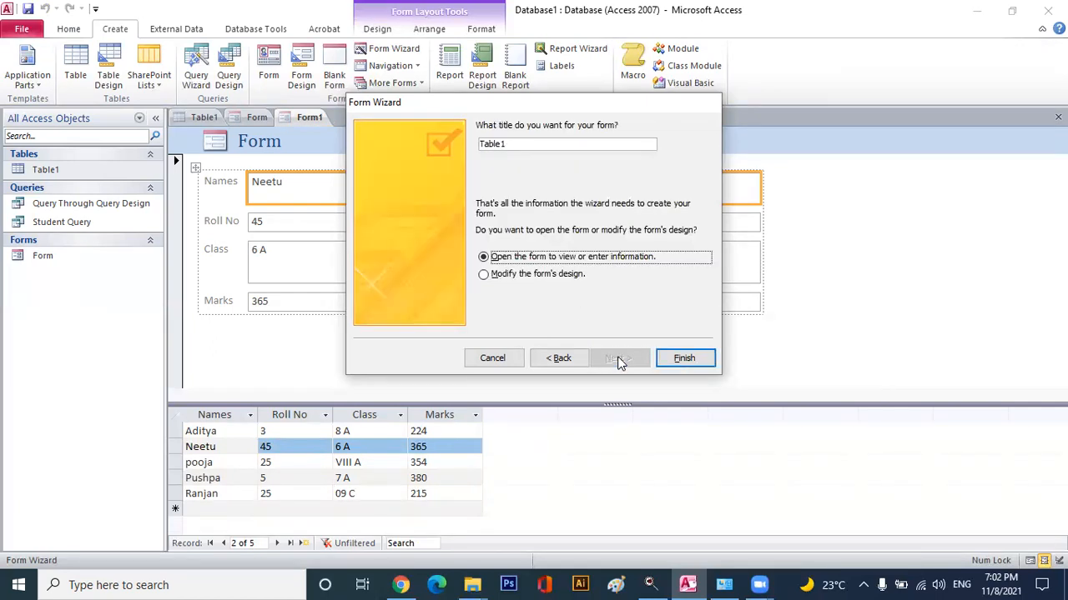
{"action": "left_click_drag", "start_coordinate": [516, 145], "coordinate": [473, 148]}
{"action": "type", "text": "For"}
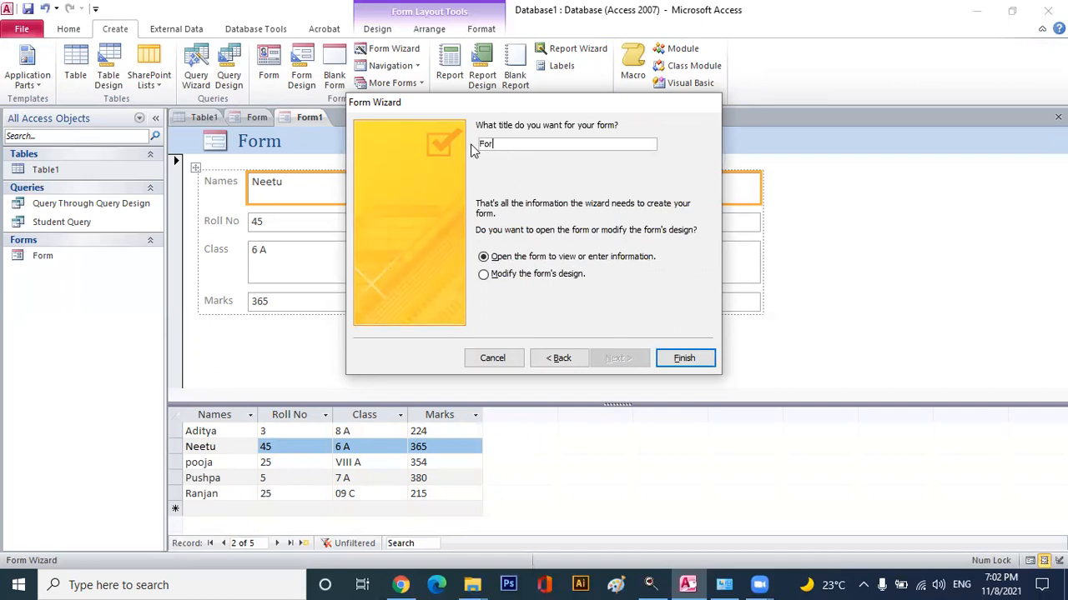
{"action": "type", "text": "m Wizard"}
{"action": "left_click", "coordinate": [684, 360]}
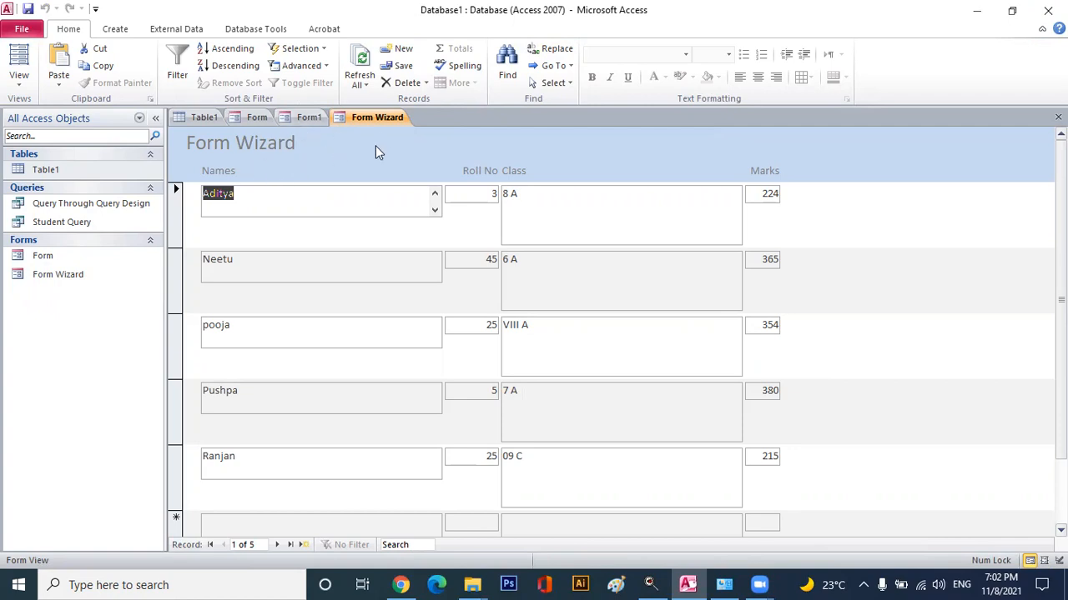
Return to the split form Form1 and create another basic form based on it.
{"action": "left_click", "coordinate": [383, 121]}
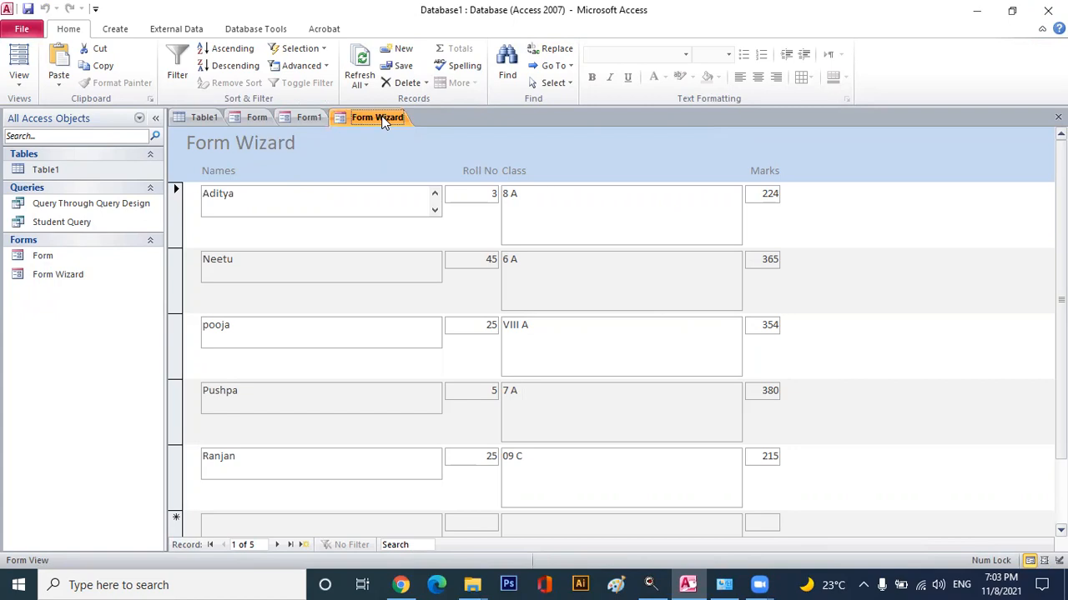
{"action": "left_click", "coordinate": [308, 118]}
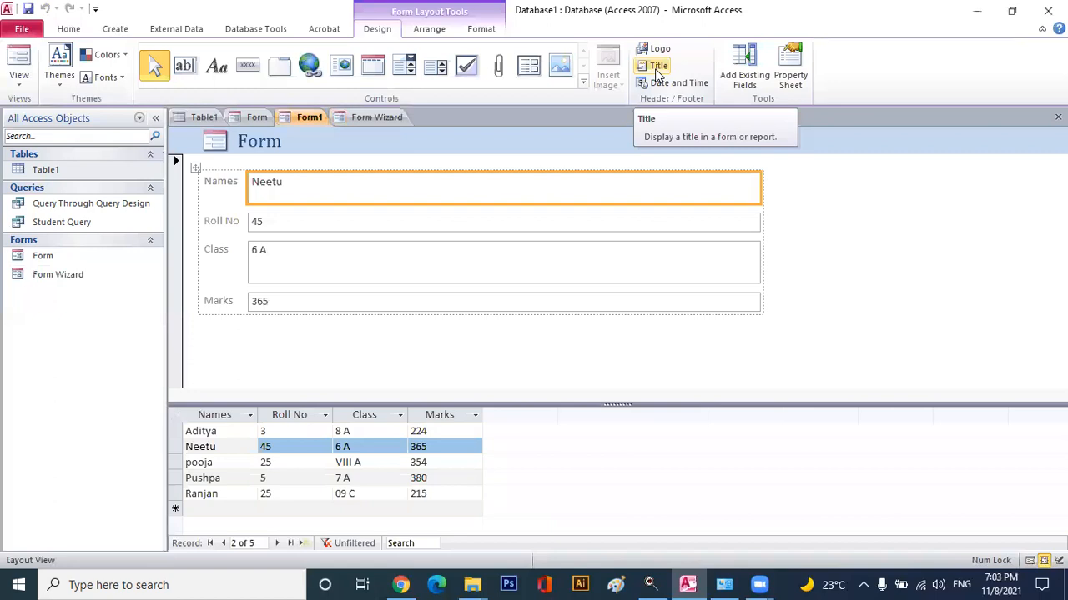
{"action": "left_click", "coordinate": [123, 29]}
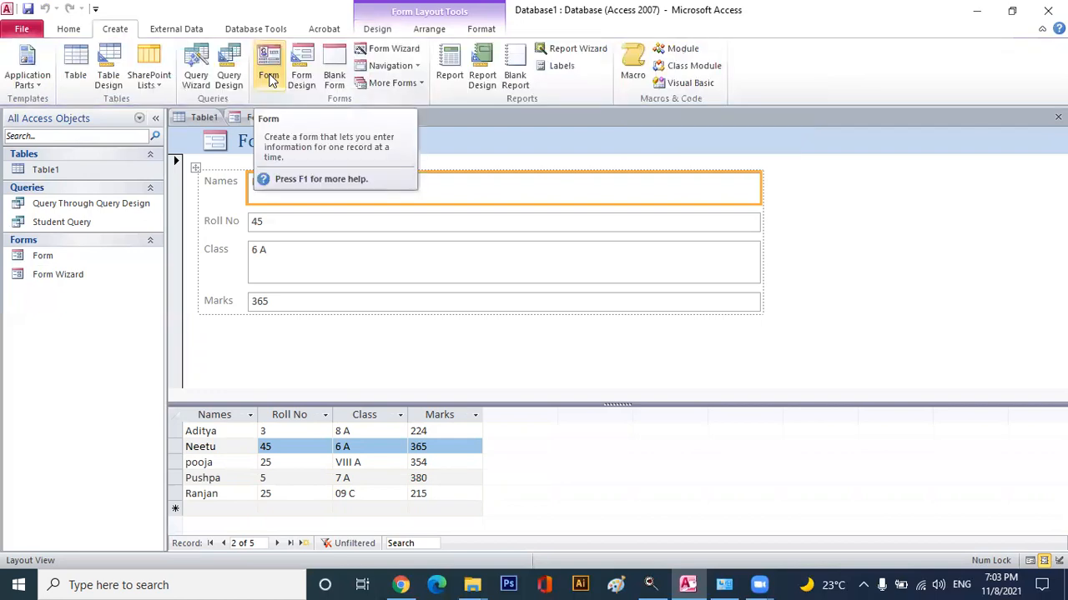
{"action": "left_click", "coordinate": [268, 79]}
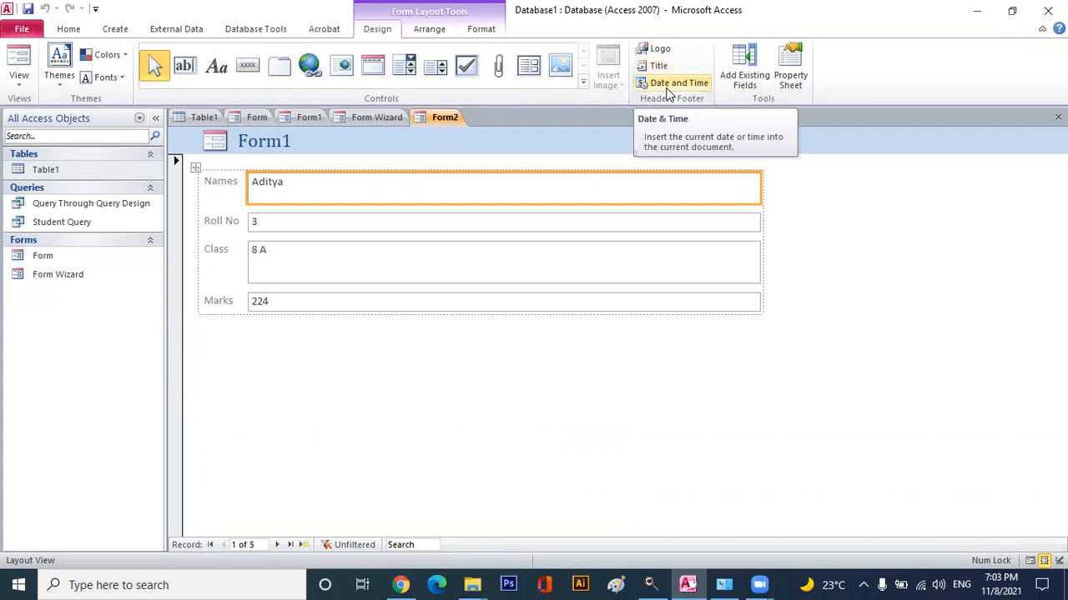
Create another split form based on Form2 and nudge the divider between its form and datasheet sections.
{"action": "left_click", "coordinate": [115, 30]}
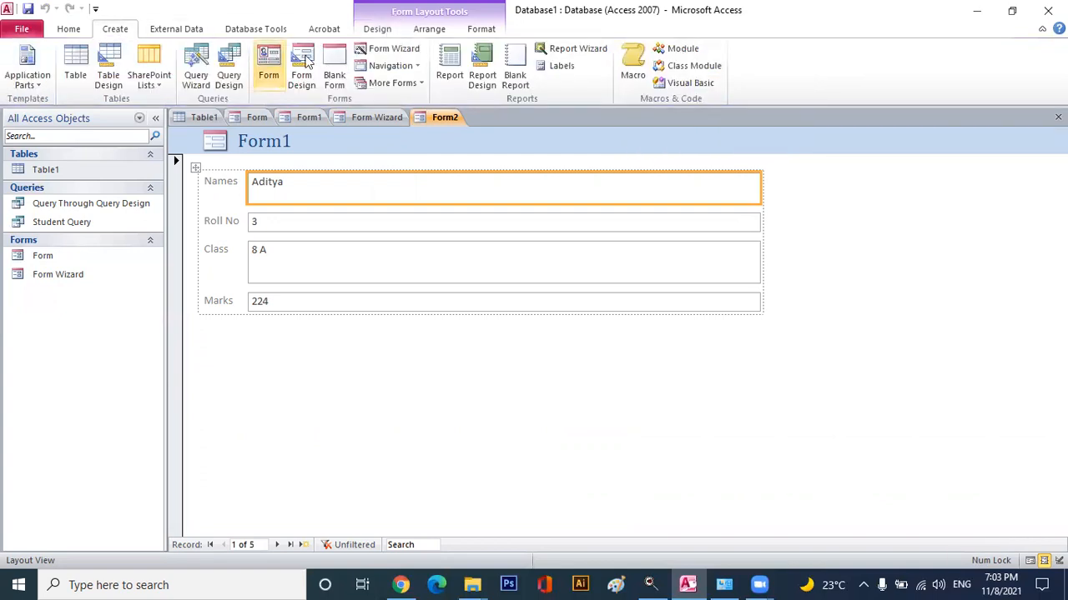
{"action": "left_click", "coordinate": [397, 83]}
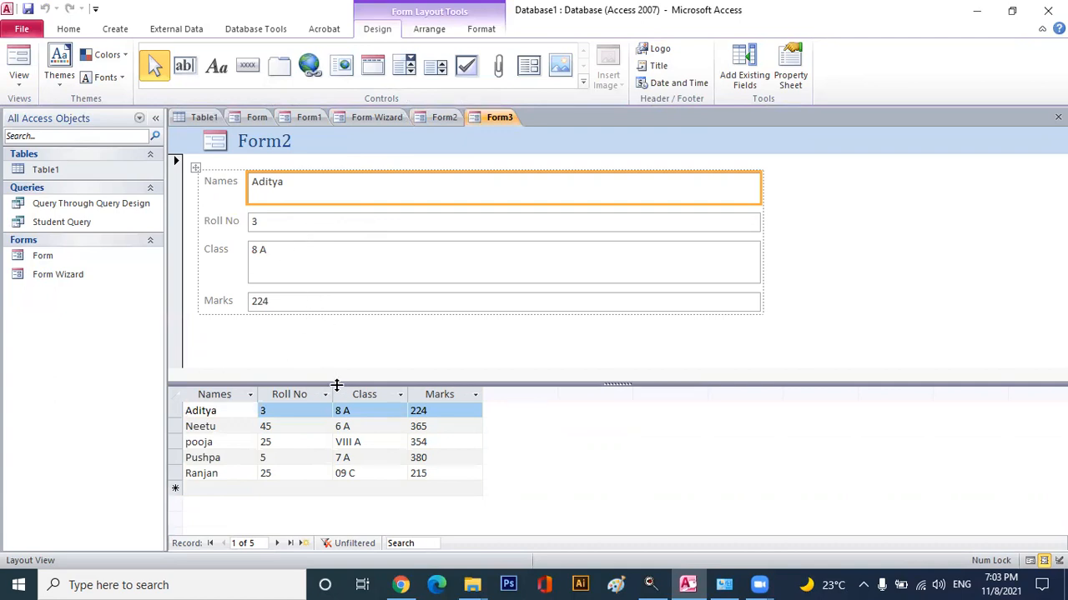
{"action": "mouse_move", "coordinate": [337, 384]}
{"action": "left_mouse_down"}
{"action": "mouse_move", "coordinate": [333, 357]}
{"action": "mouse_move", "coordinate": [334, 384]}
{"action": "left_mouse_up"}
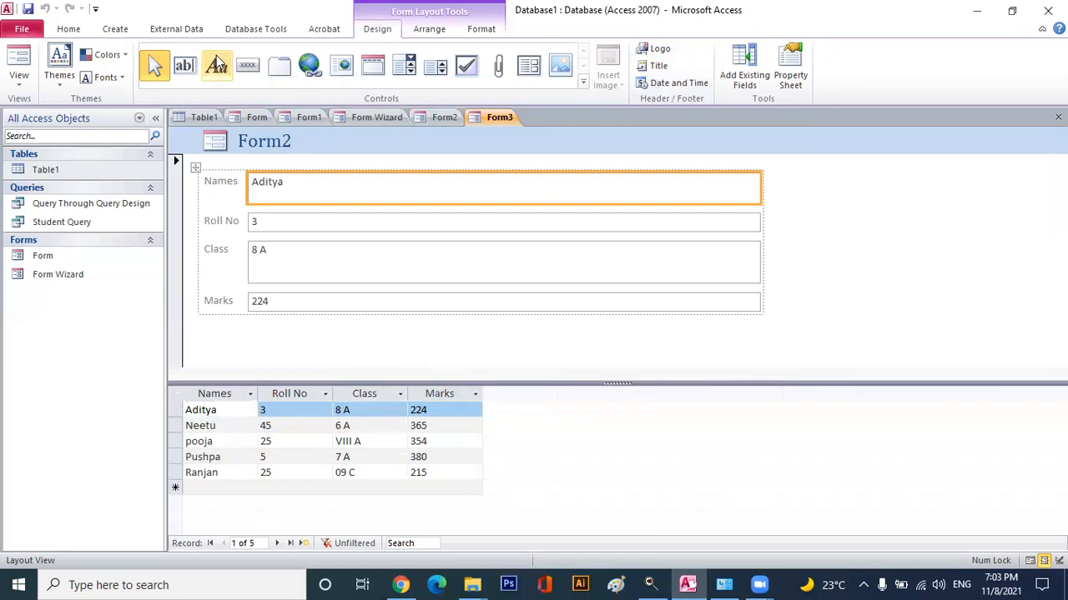
Start another Form Wizard form from Table1 and include all of its fields.
{"action": "left_click", "coordinate": [117, 29]}
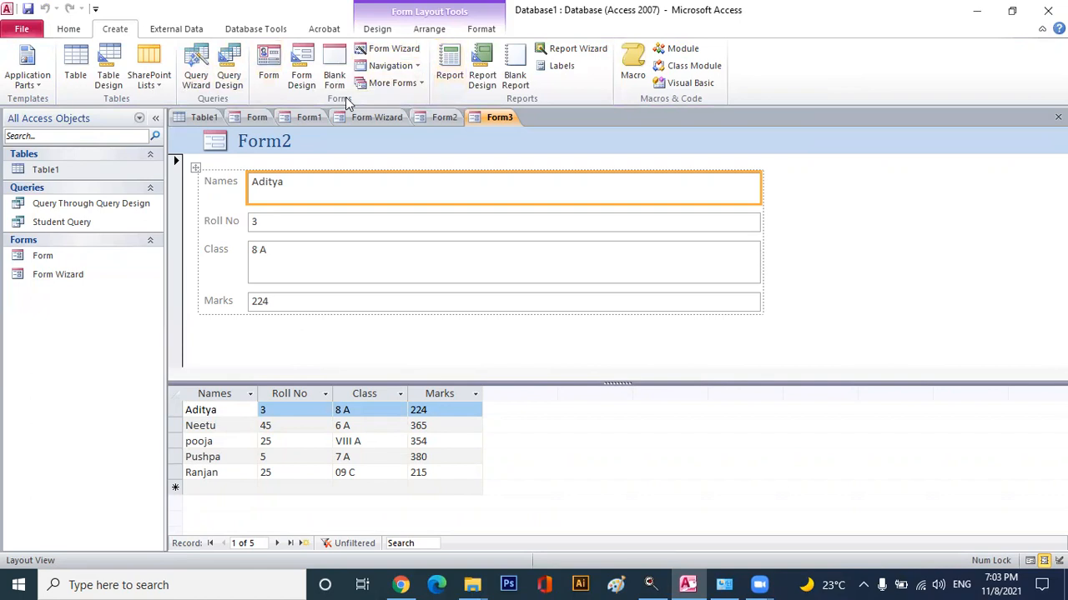
{"action": "left_click", "coordinate": [394, 49]}
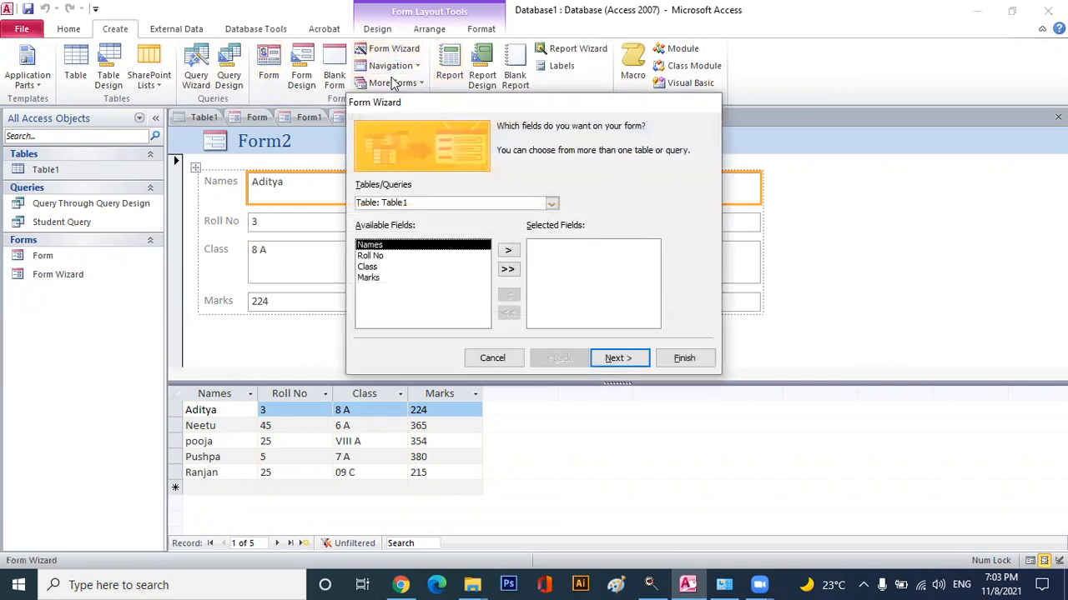
{"action": "left_click", "coordinate": [507, 268]}
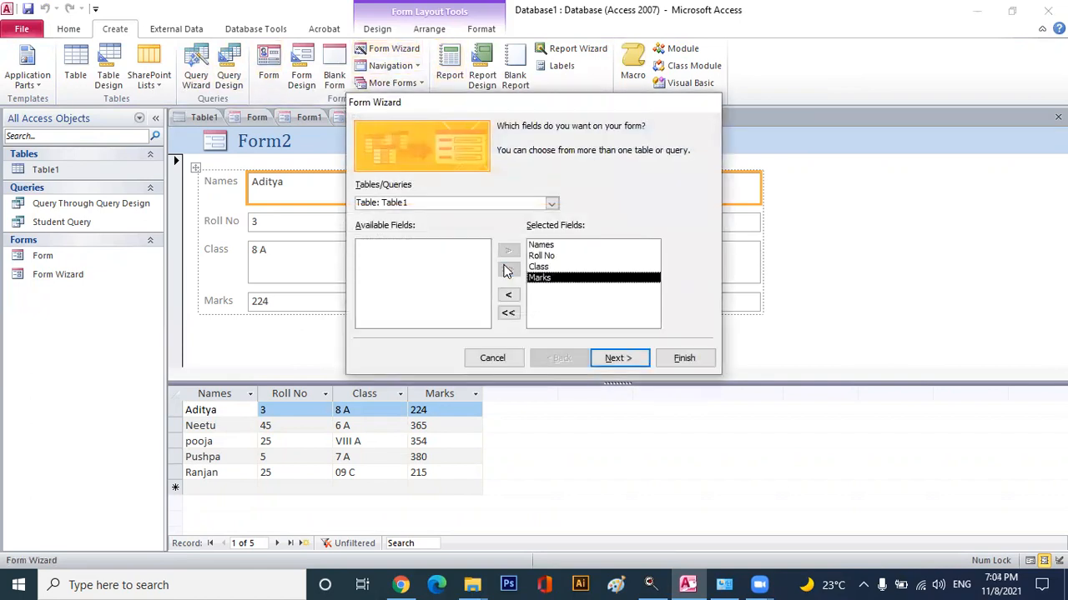
{"action": "left_click", "coordinate": [638, 360]}
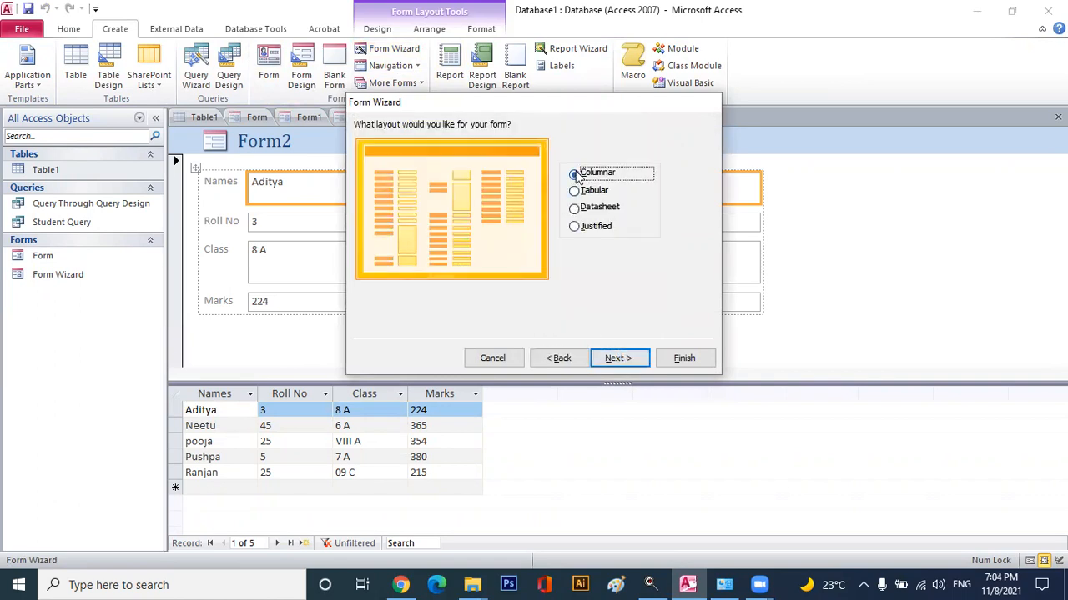
Keep the Columnar layout, title the form "Fowm Wizard", and finish the wizard with the form opened for viewing.
{"action": "left_click", "coordinate": [610, 359]}
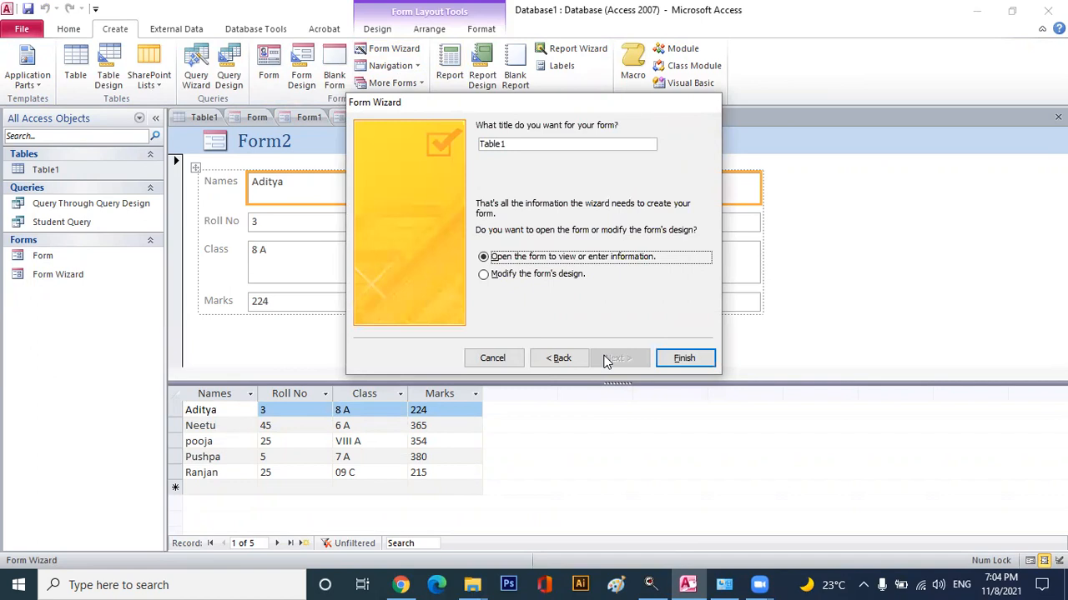
{"action": "left_click_drag", "start_coordinate": [509, 144], "coordinate": [477, 146]}
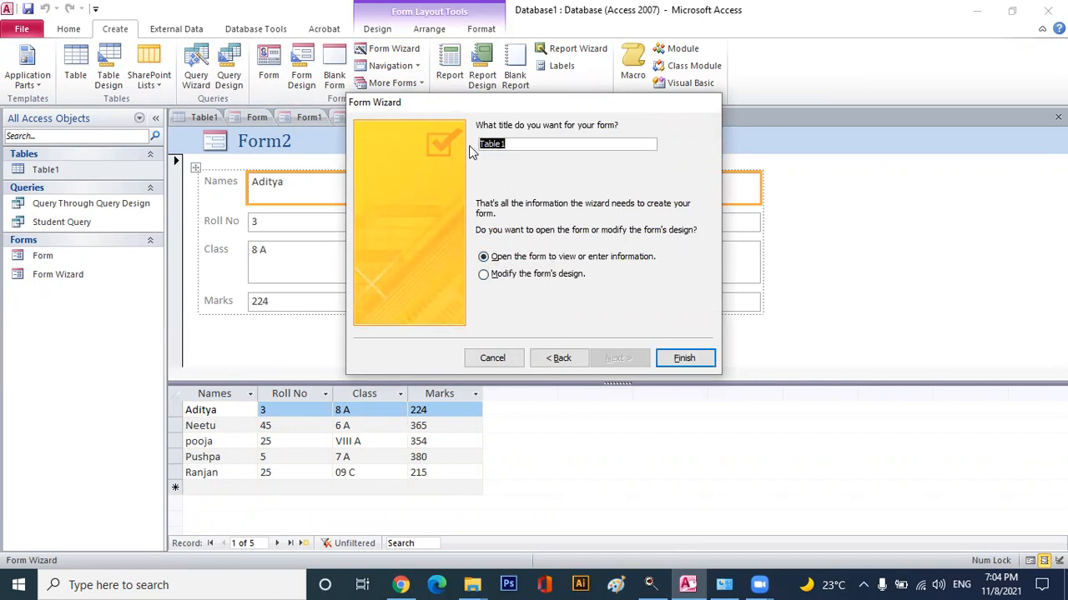
{"action": "type", "text": "Fowm Wizard"}
{"action": "left_click", "coordinate": [683, 358]}
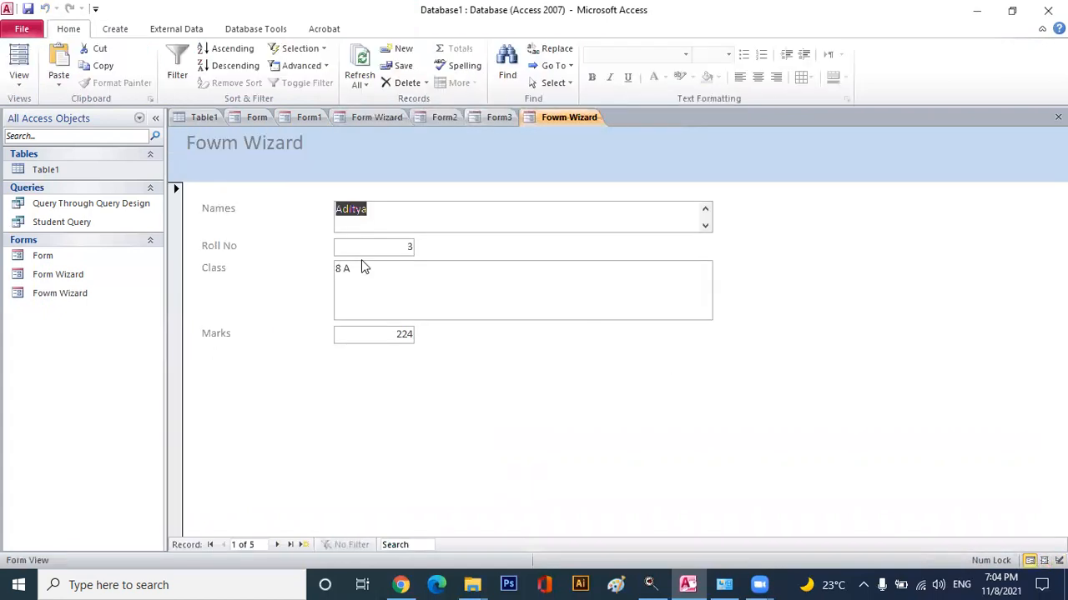